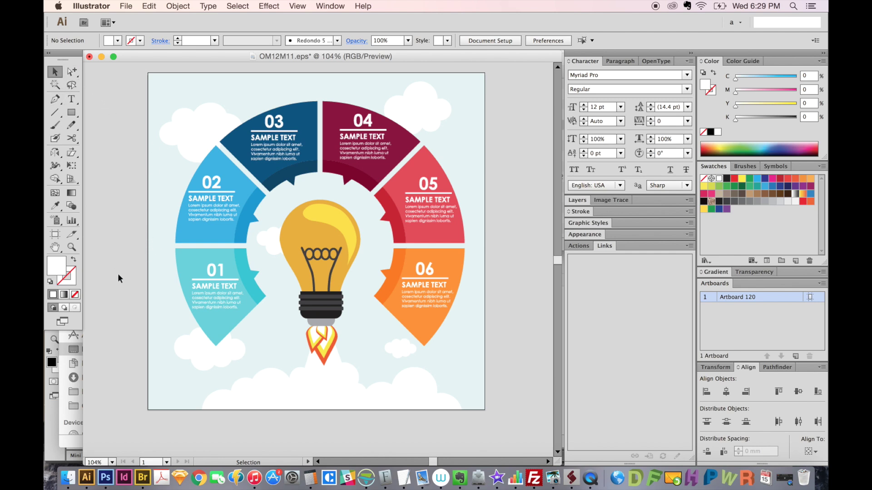
Step: Select the whole segmented ring group and scroll the view to the right of the artboard
mouse_move(143, 255)
left_mouse_down()
mouse_move(136, 238)
mouse_move(144, 244)
mouse_move(139, 260)
left_mouse_up()
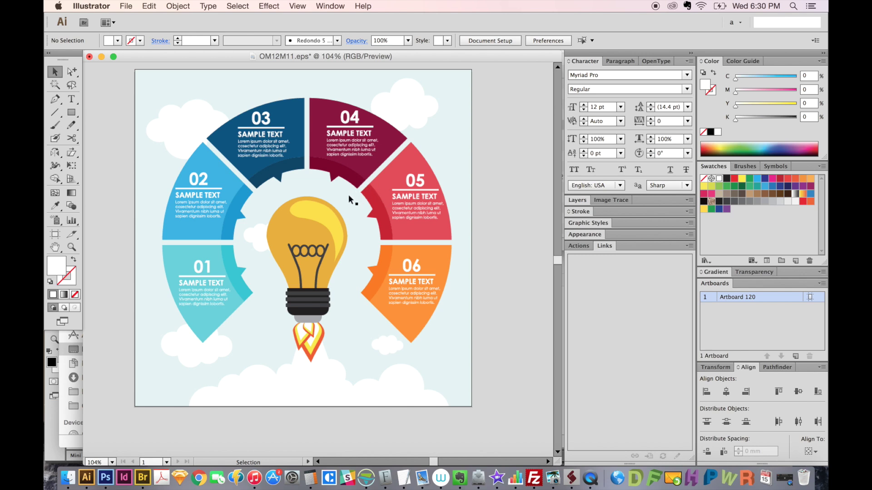
left_click(255, 175)
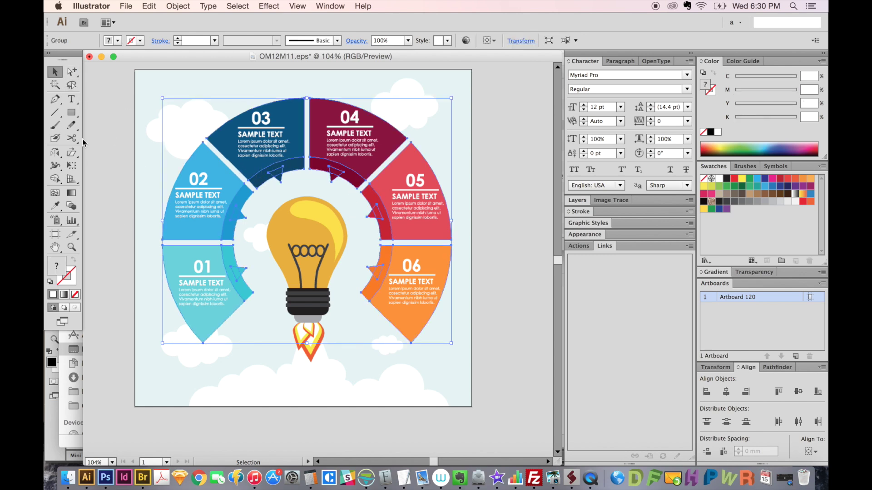
scroll(416, 277, "right", 3)
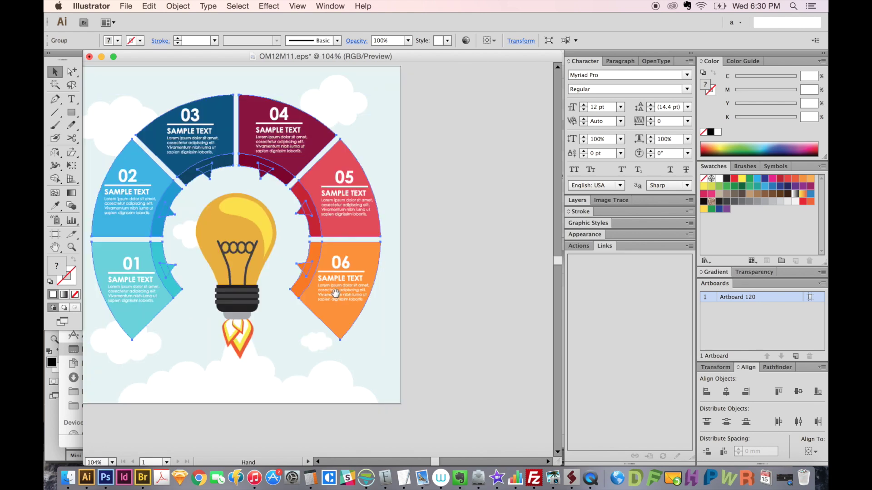
scroll(412, 144, "right", 1)
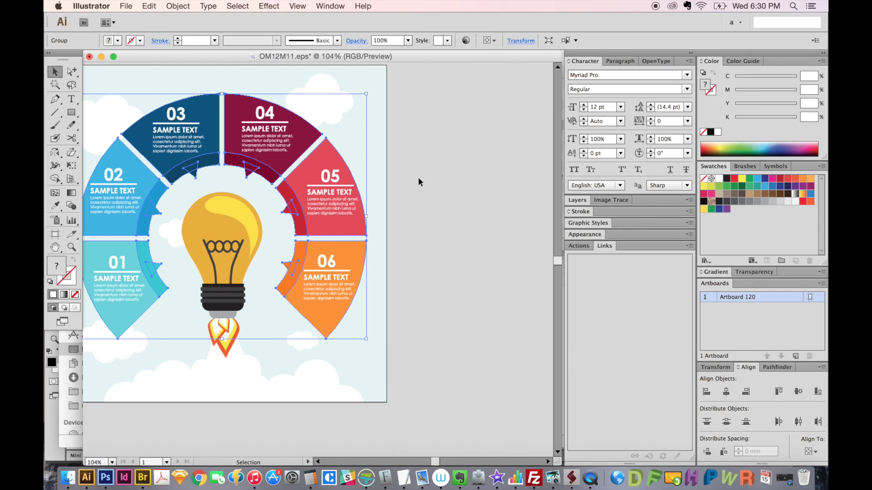
Step: Draw a white rectangle and a circle to the right of the artboard
key("m")
left_click_drag(397, 124, 490, 211)
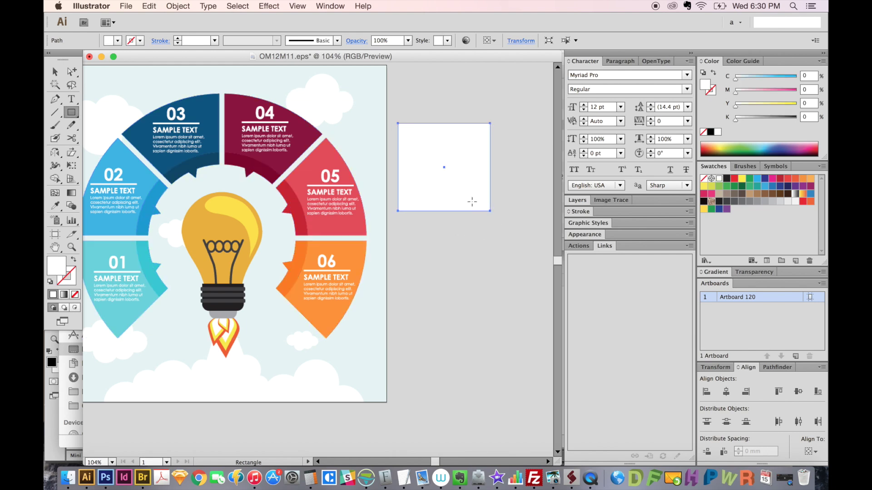
key("l")
left_click_drag(446, 173, 550, 271)
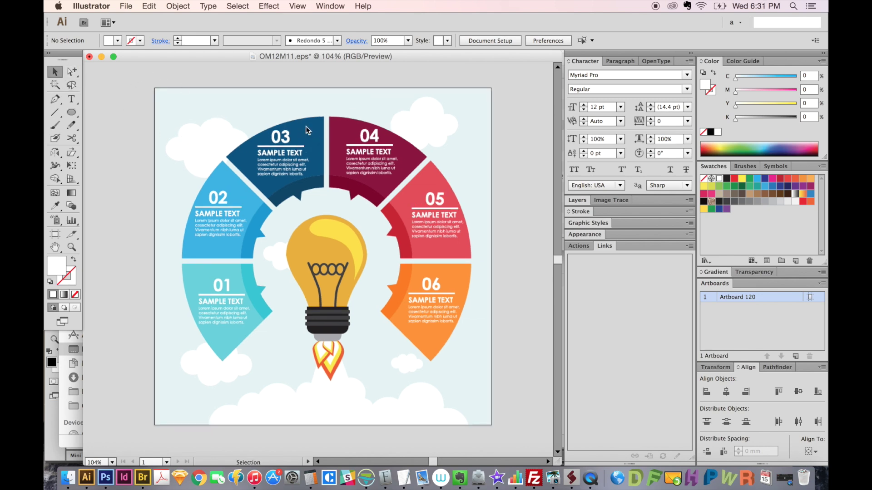
Step: Move the ring group right and undo it, then Shift-toggle the ring group in and out of the selection
left_click_drag(307, 125, 436, 133)
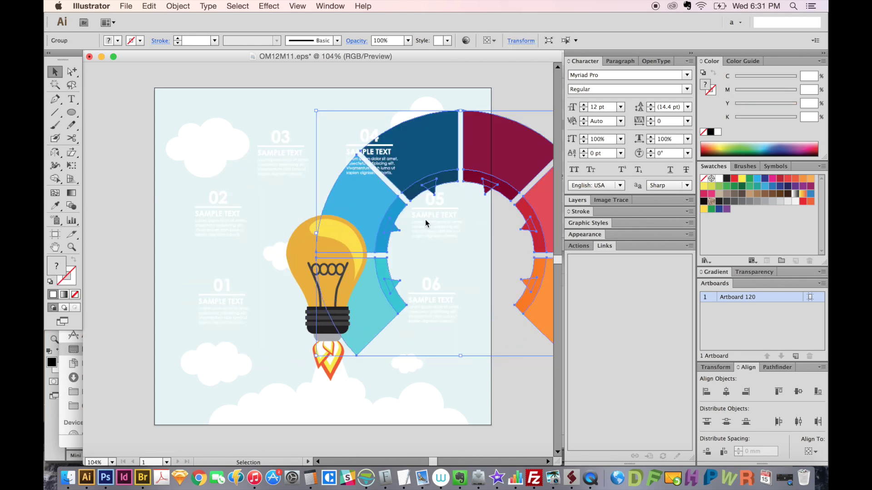
key("super+z")
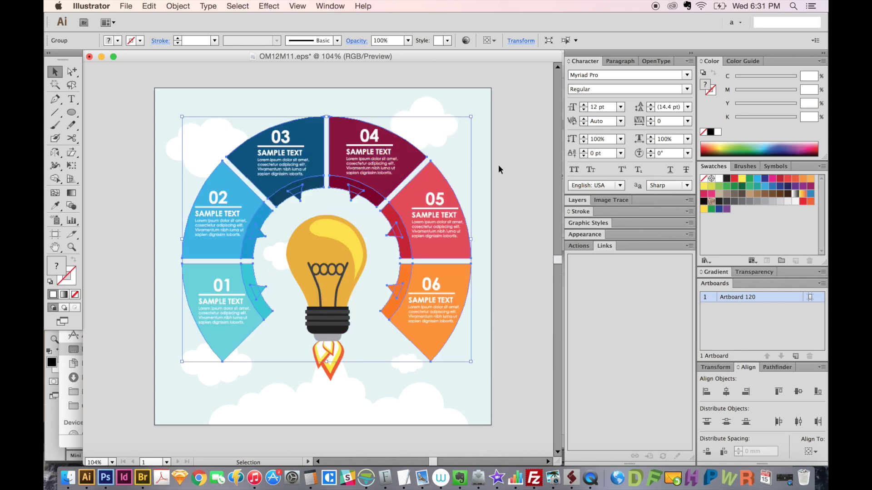
left_click(362, 210)
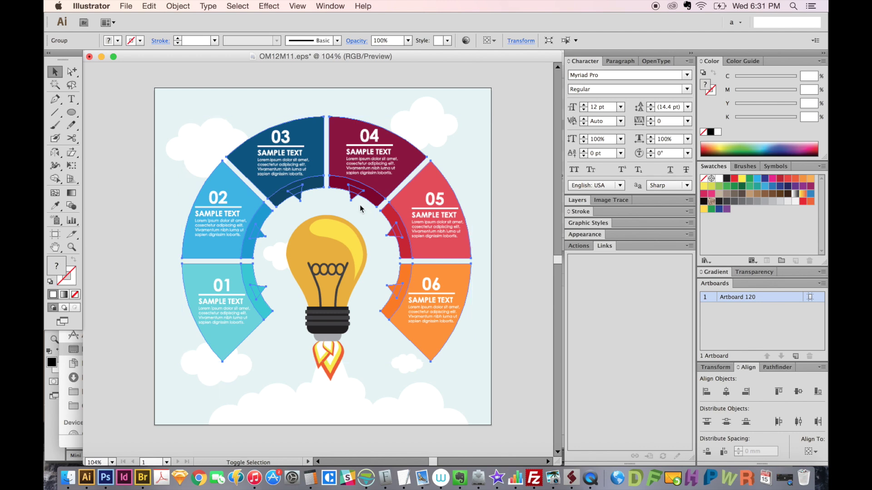
left_click(518, 148)
left_click(383, 192)
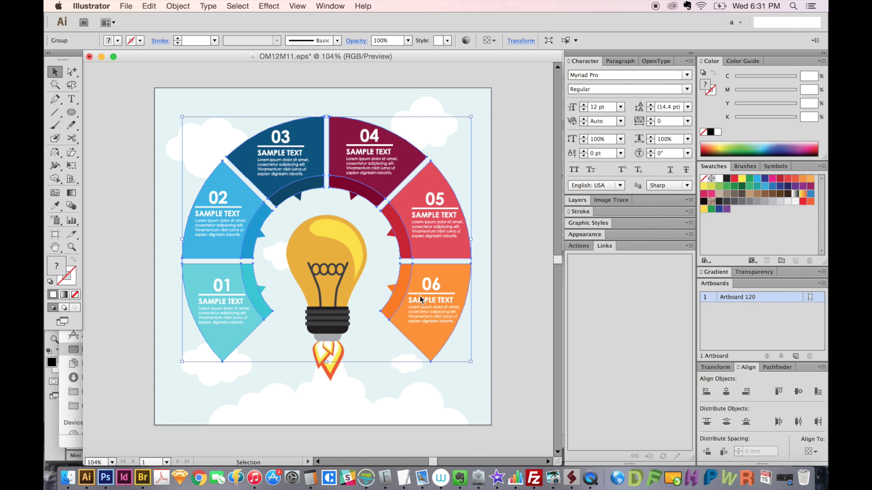
key("shift")
left_click(439, 211, "shift")
left_click(418, 177)
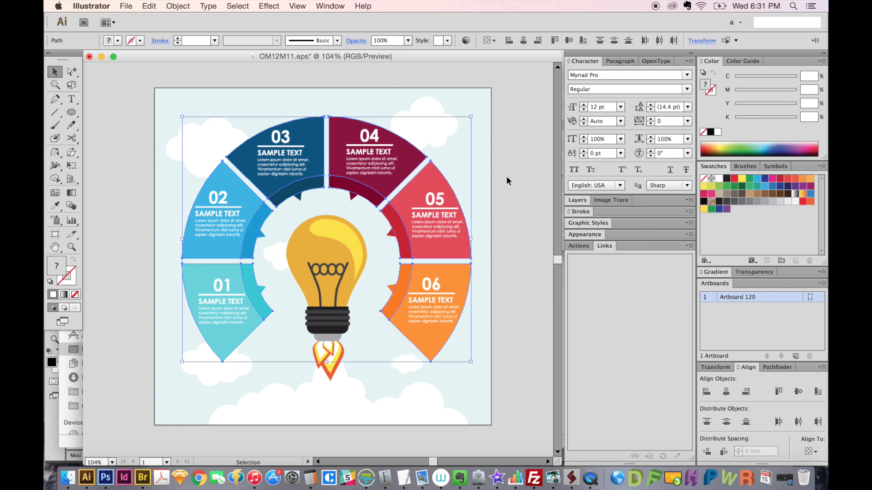
left_click(506, 176)
Step: Select segment 04's shape and dark shadow and move them up-right, undoing trial moves
left_click(381, 182)
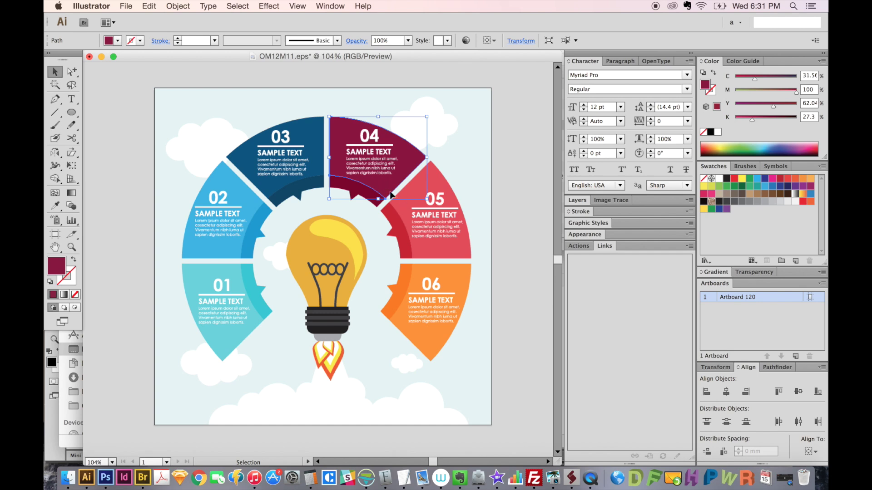
left_click_drag(386, 186, 399, 162)
key("super+z")
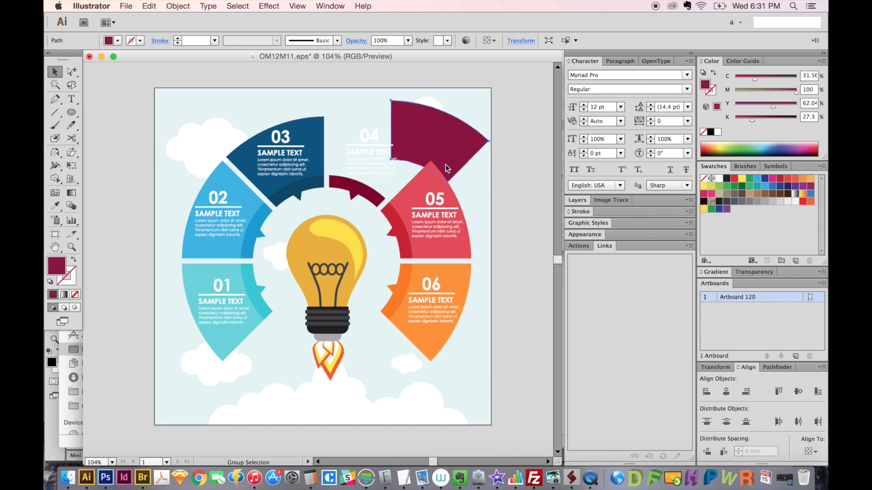
key("super+z")
key("super+shift+z")
key("super+shift+z")
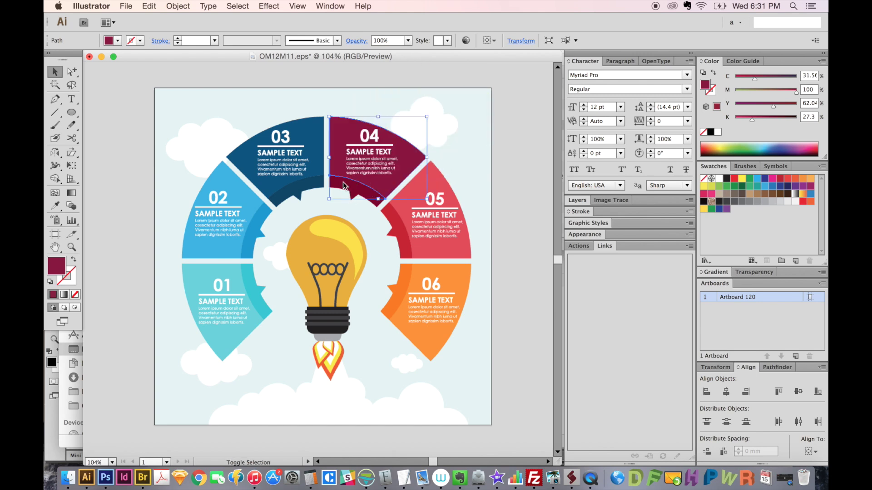
left_click(352, 197, "shift")
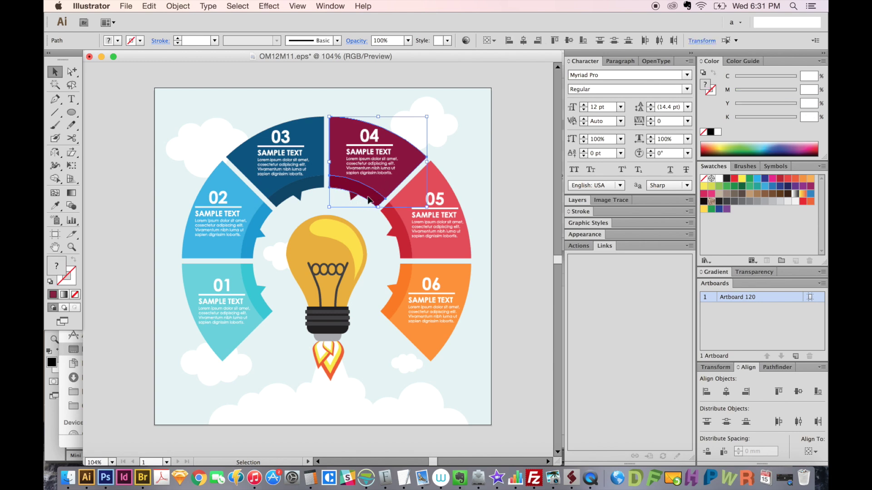
left_click_drag(368, 196, 383, 179)
Step: Select segment 04 with its arrow triangle and try moves, undoing the last one
left_click(383, 248)
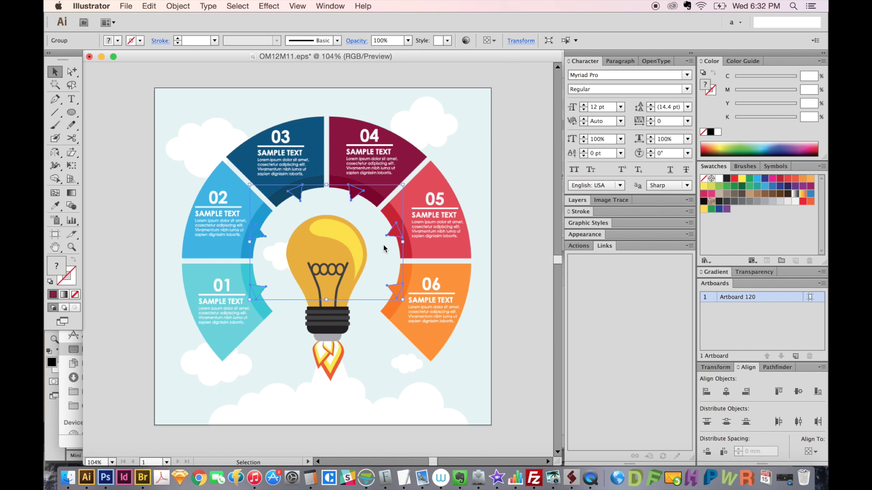
key("super+alt")
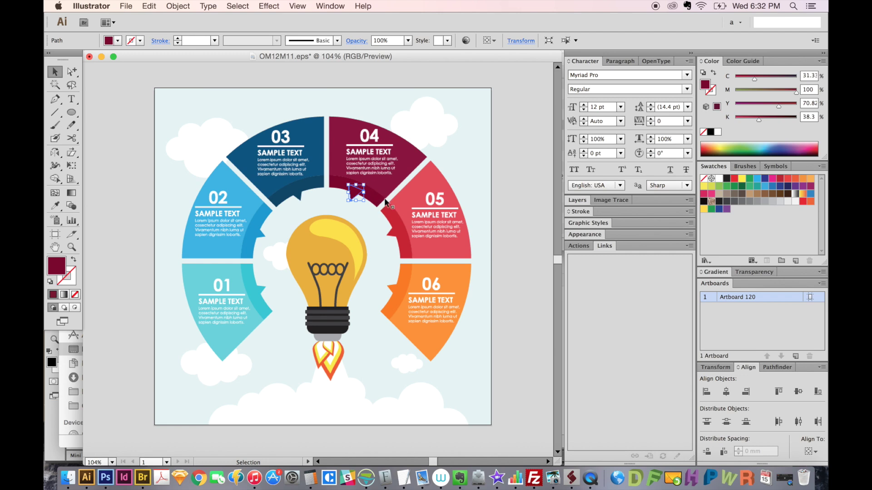
left_click(530, 174)
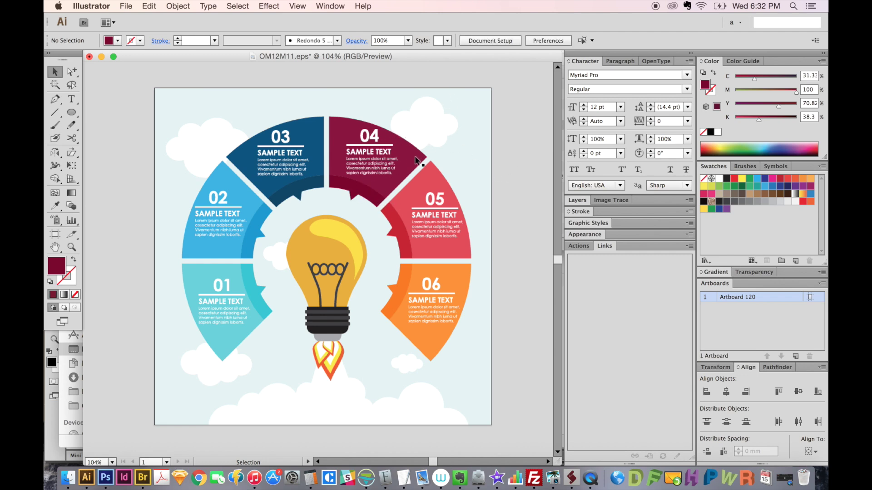
left_click(409, 154)
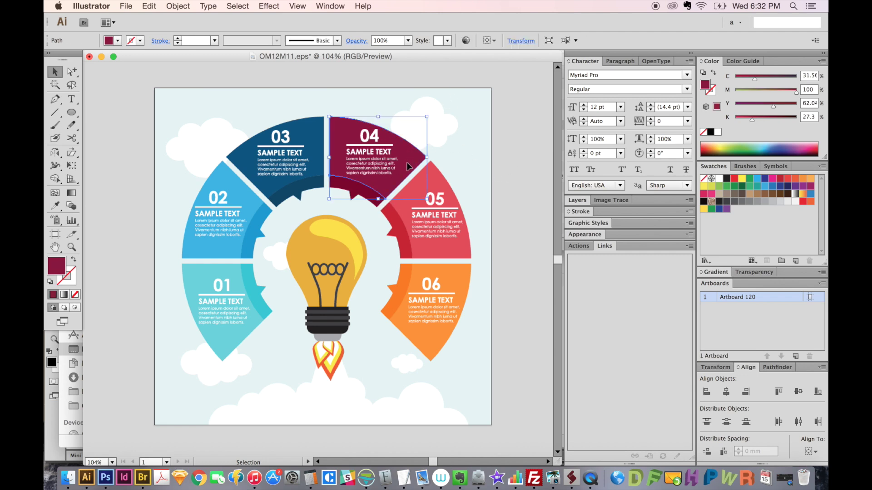
left_click(353, 190, "shift")
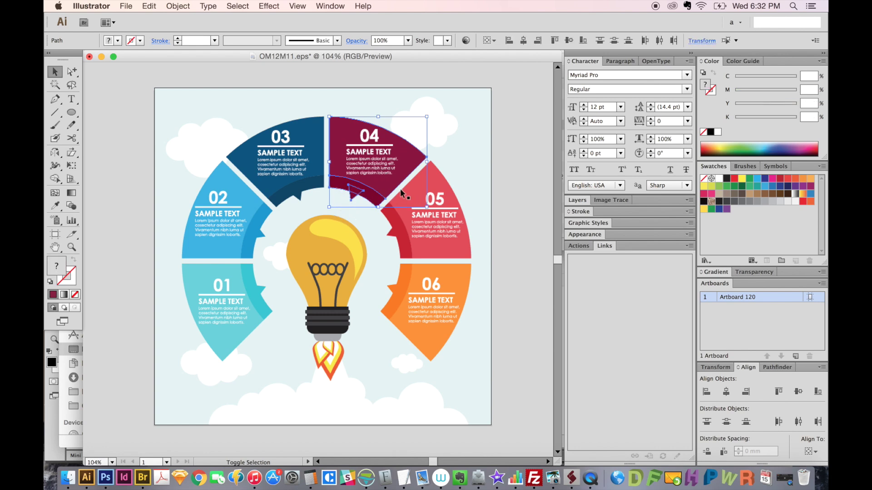
left_click_drag(386, 196, 338, 195)
left_click(518, 173)
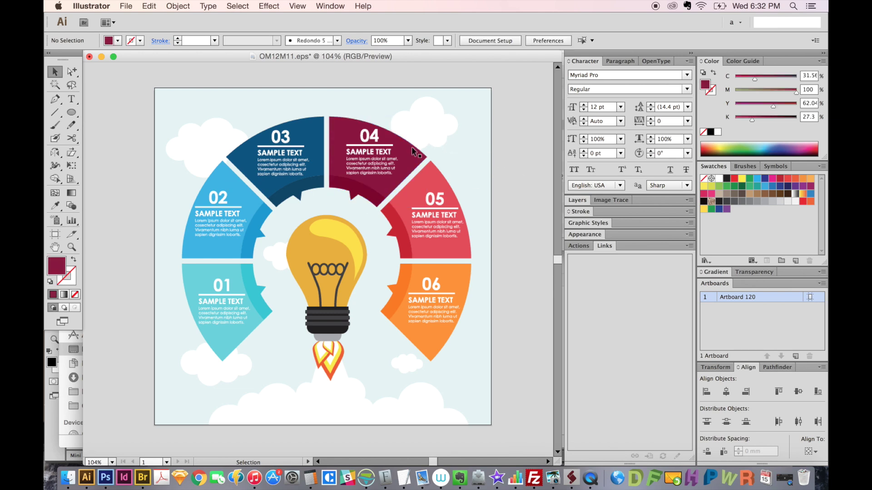
left_click_drag(406, 161, 476, 148)
key("super+z")
Step: Select the segment 04 group and slide it left flush against segment 03
left_click(394, 186)
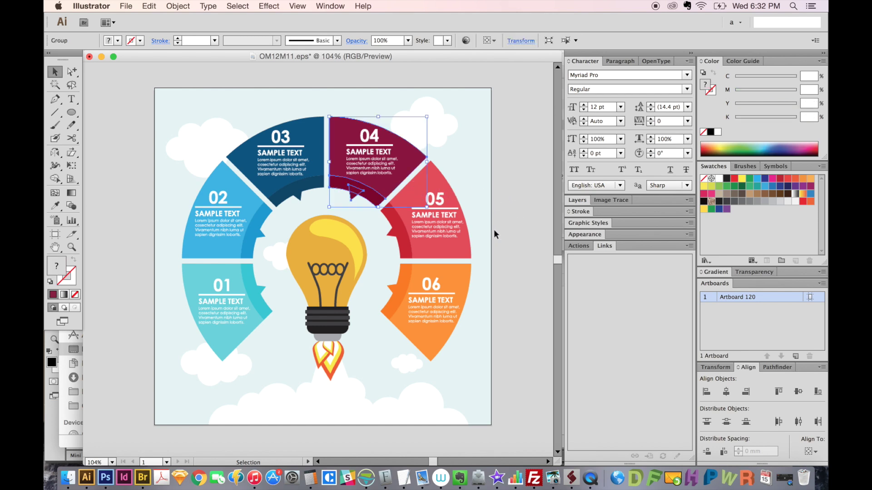
left_click(519, 232)
scroll(381, 154, "up", 3)
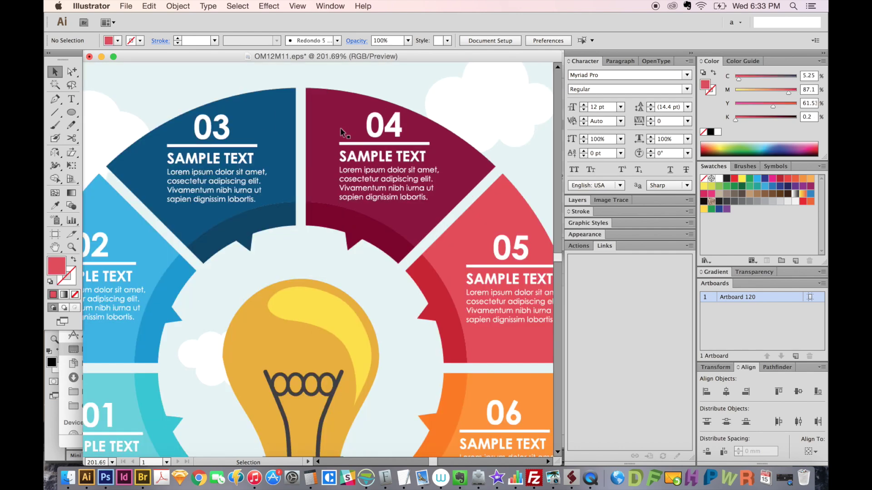
left_click(336, 125)
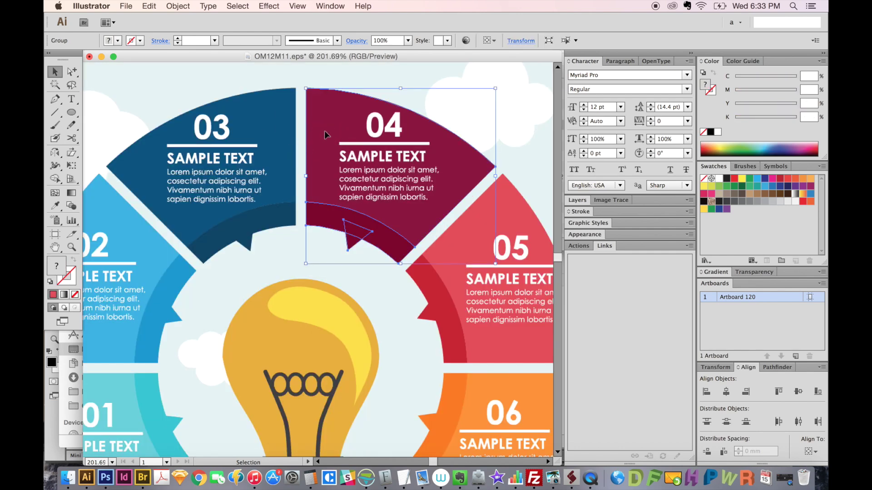
left_click_drag(324, 131, 315, 137)
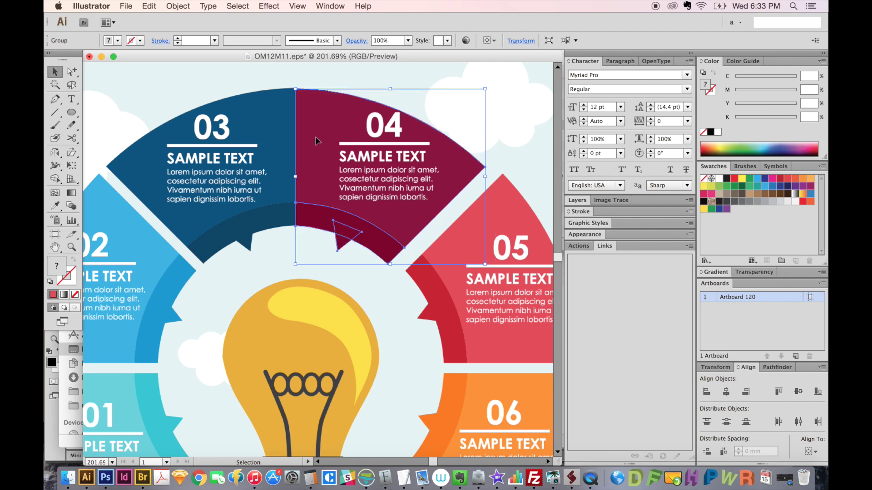
key("super+shift+a")
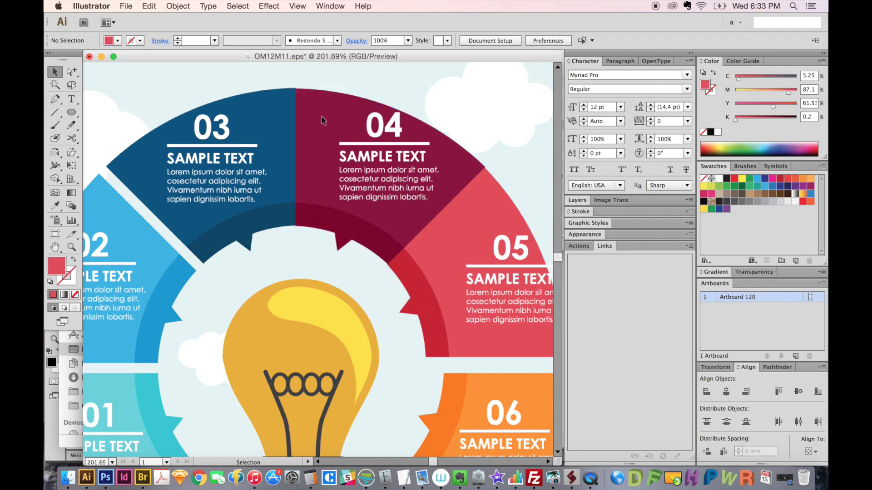
left_click(321, 115)
mouse_move(295, 89)
left_mouse_down()
mouse_move(323, 107)
mouse_move(296, 90)
left_mouse_up()
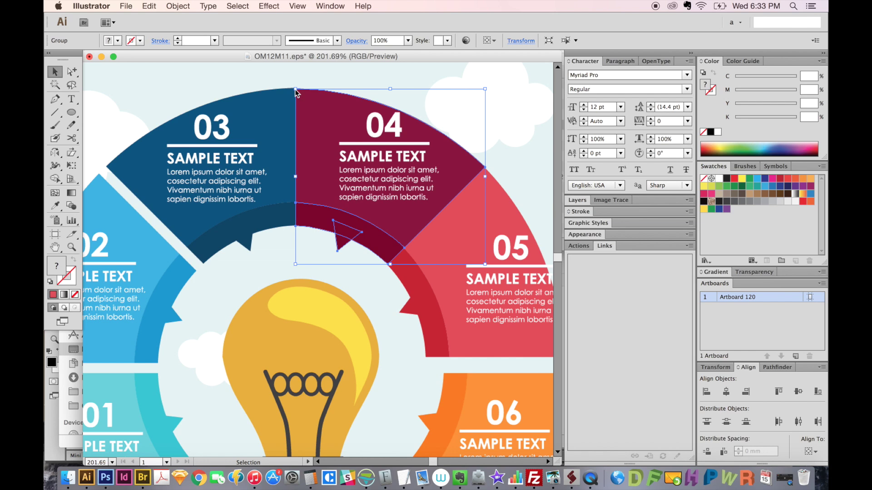
Step: Zoom out, move the lightbulb group upward, undo it and clear the selection
key("super+alt")
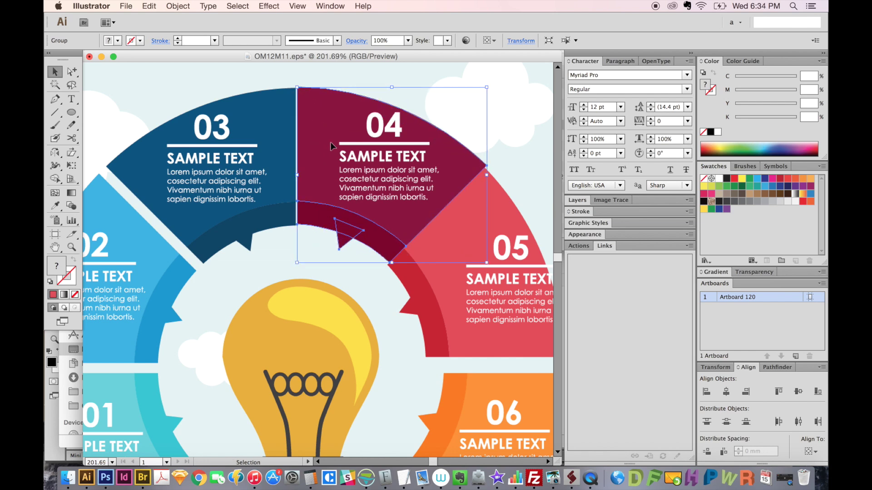
scroll(331, 142, "down", 2)
key("super+minus")
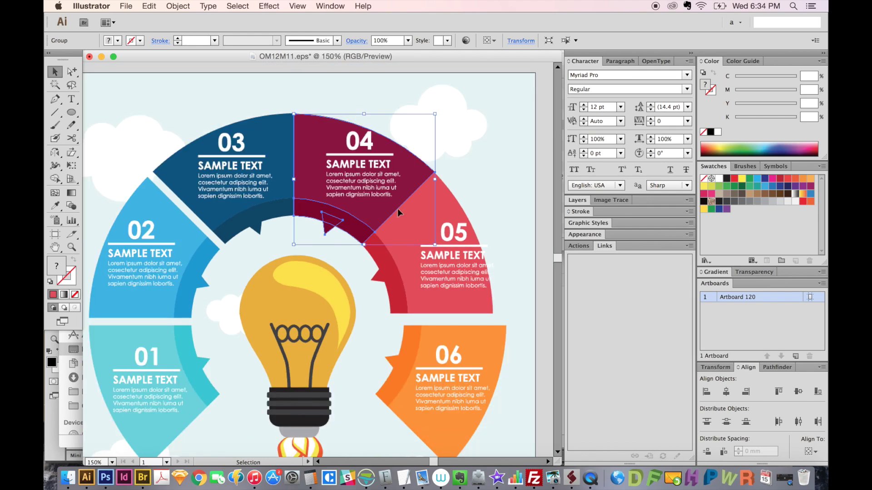
left_click(325, 283)
left_click_drag(310, 314, 323, 267)
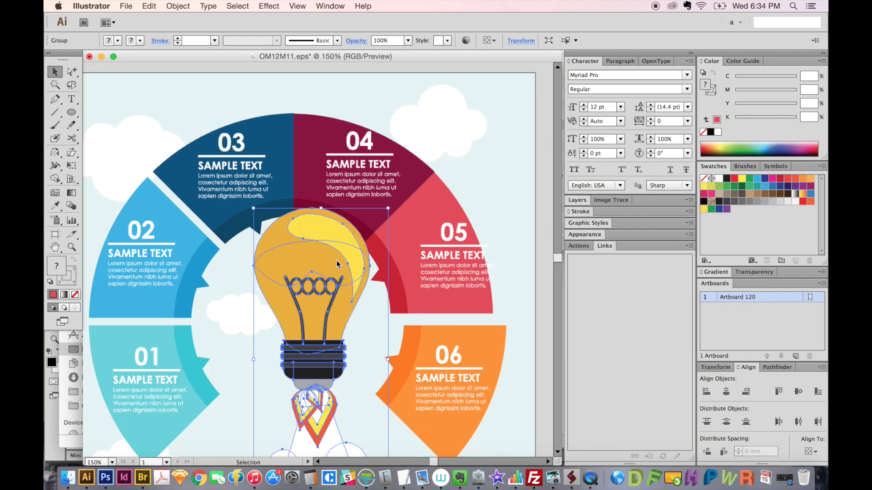
key("super+z")
scroll(419, 248, "down", 1)
left_click(365, 264)
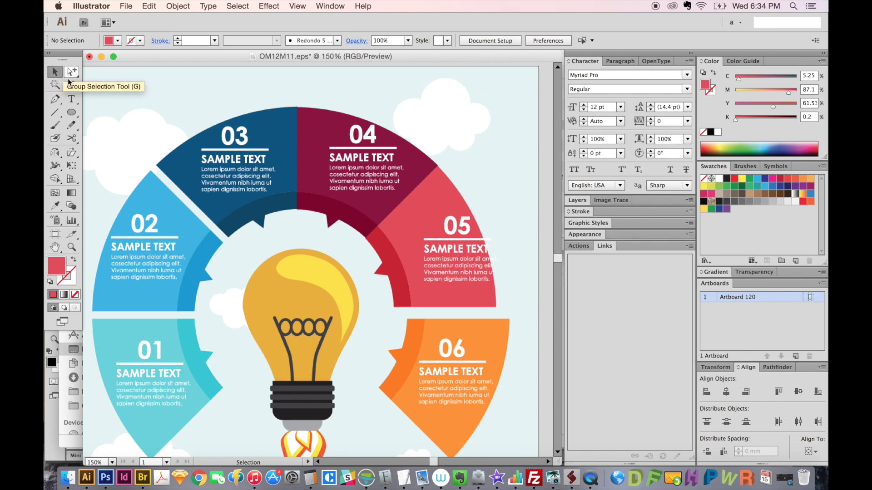
scroll(336, 216, "right", 2)
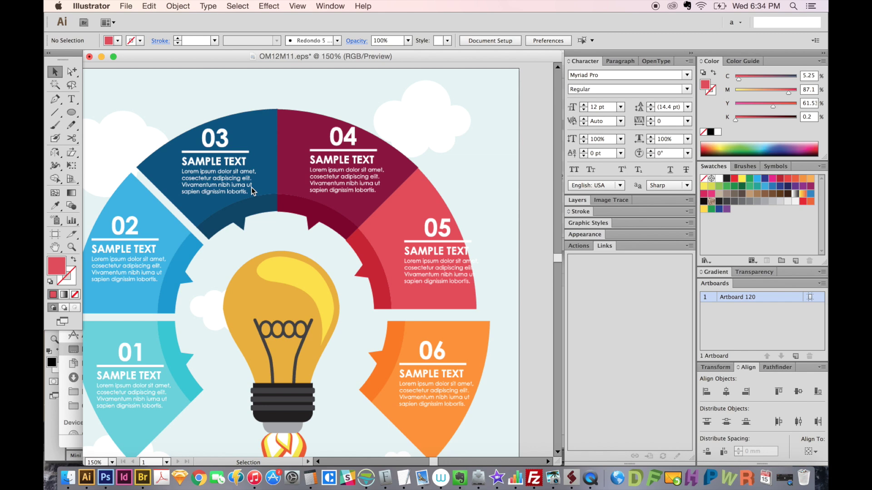
key("a")
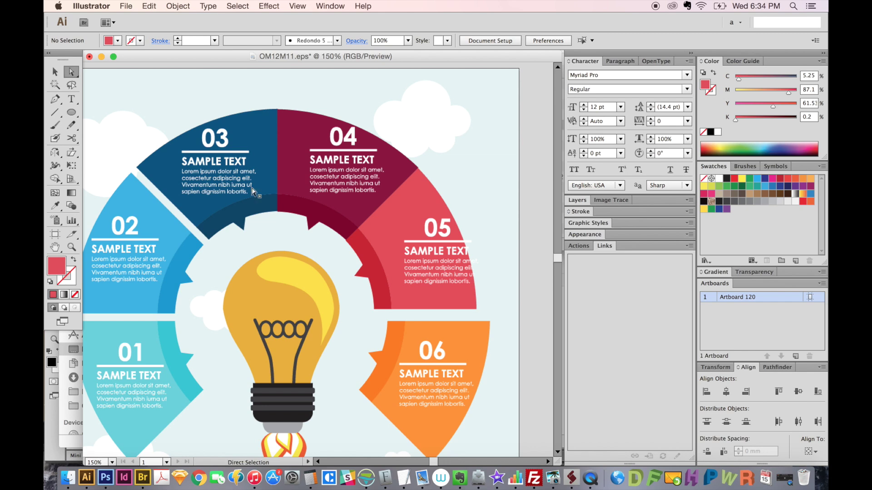
left_click(298, 142)
left_click_drag(296, 153, 379, 117)
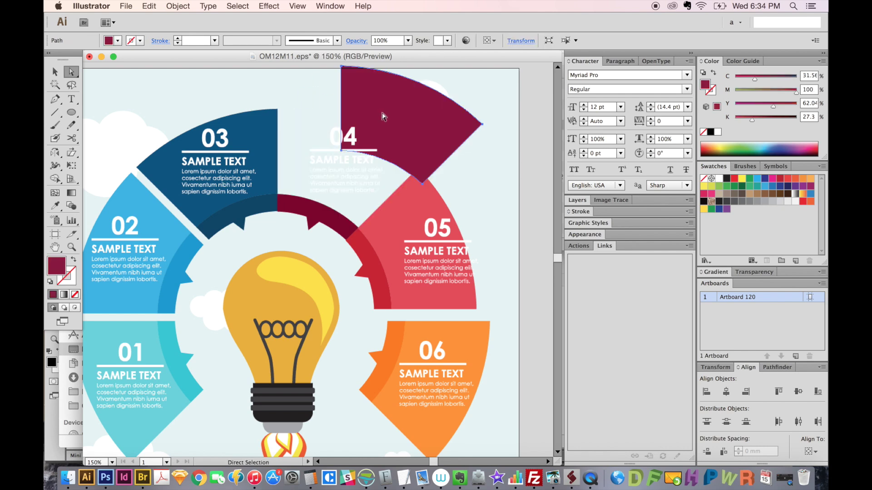
key("cmd+z")
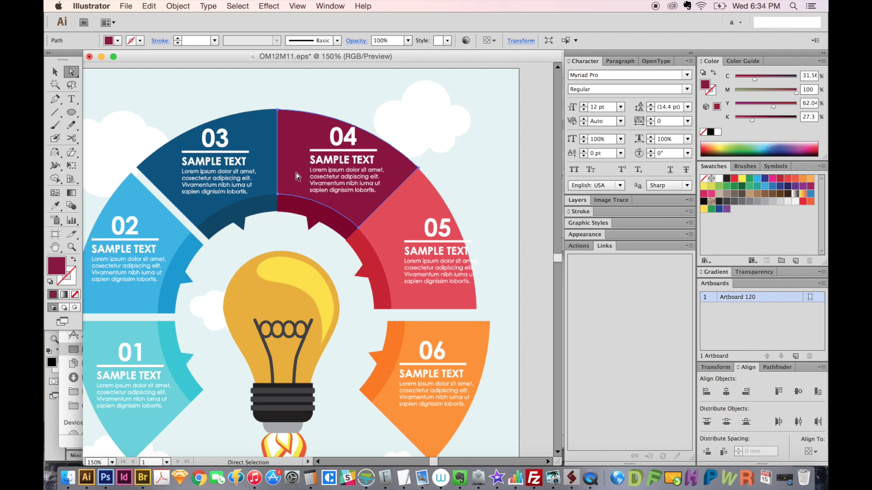
left_click_drag(304, 146, 359, 110)
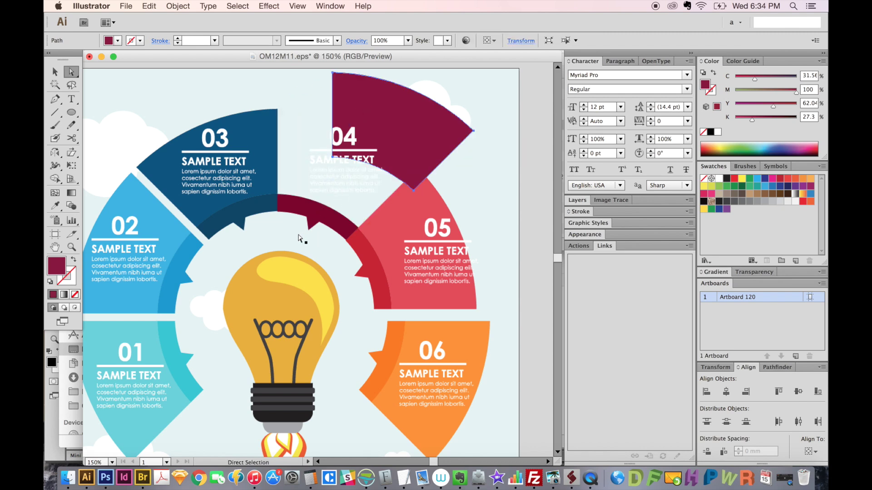
key("cmd+z")
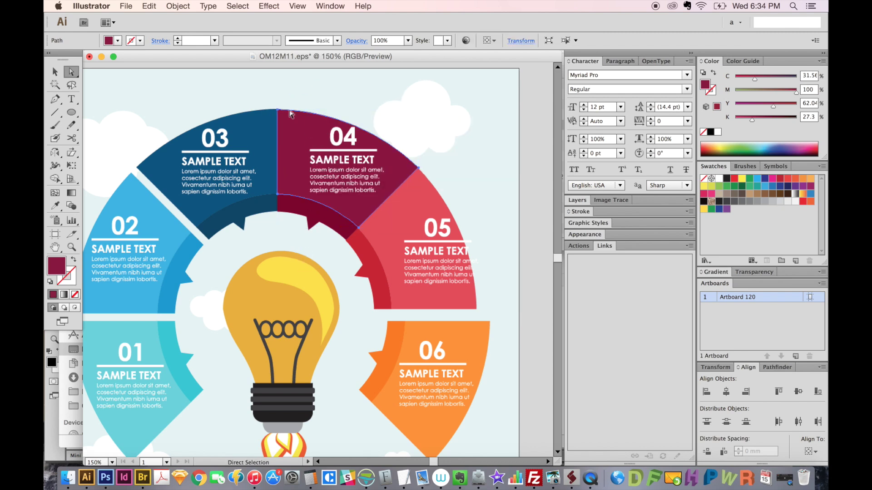
Step: Pull the 04 shape's top curve up and its right corner outward, then undo that attempt
left_click(298, 104)
left_click(298, 115)
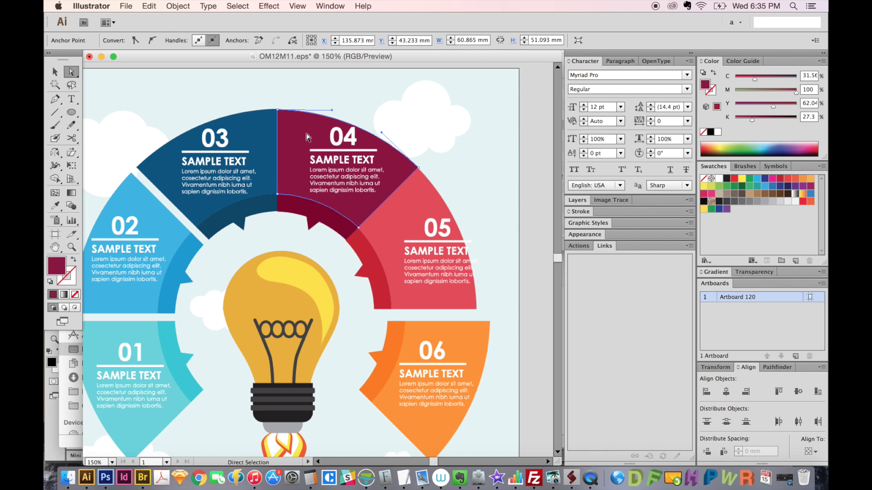
left_click(366, 109)
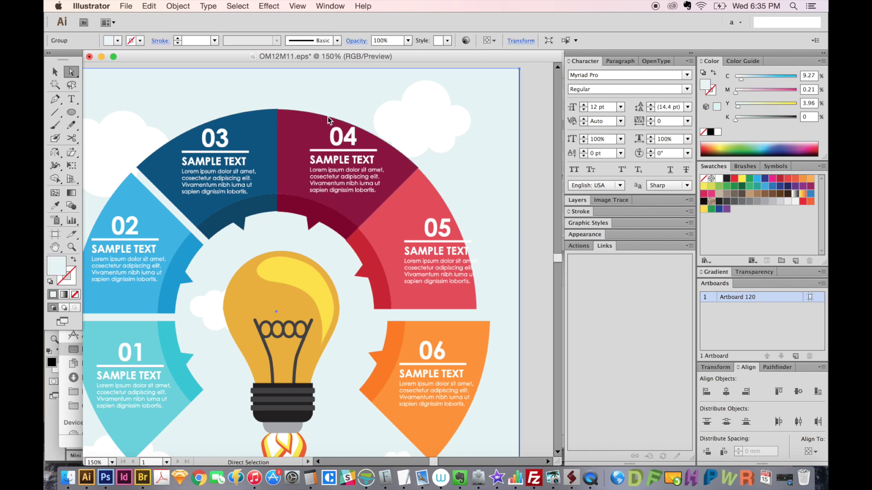
left_click_drag(328, 119, 388, 91)
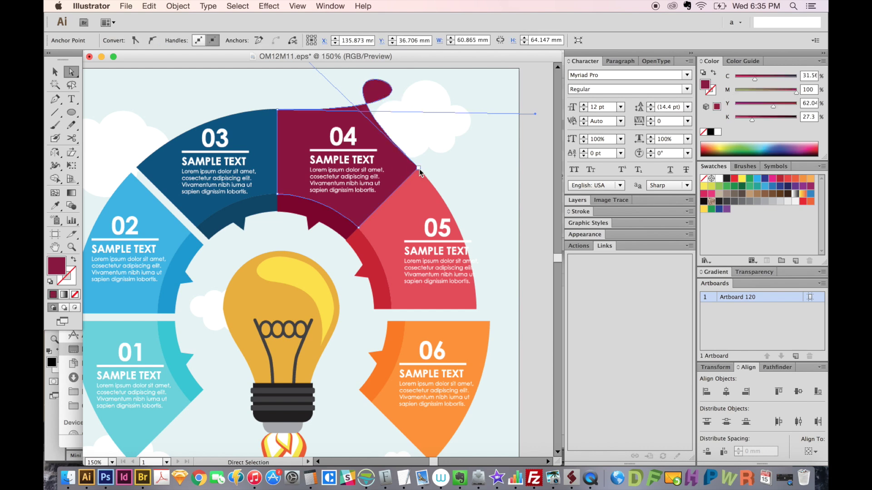
left_click_drag(418, 168, 527, 207)
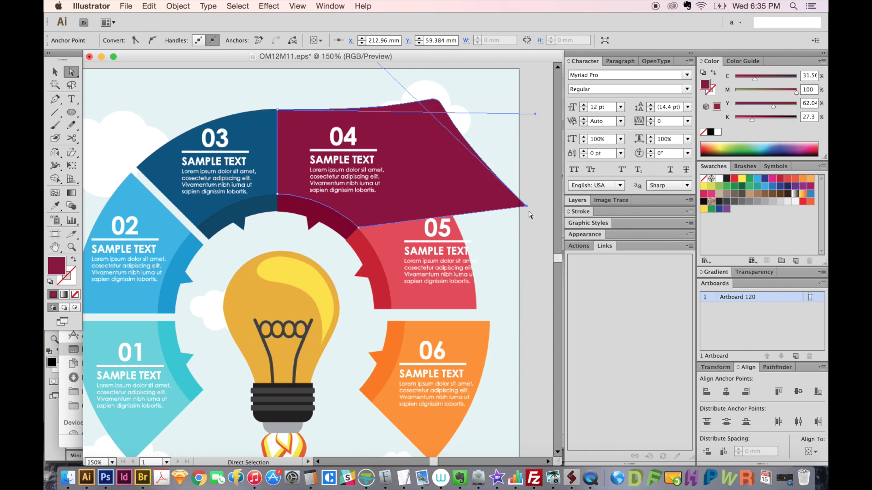
left_click(347, 220)
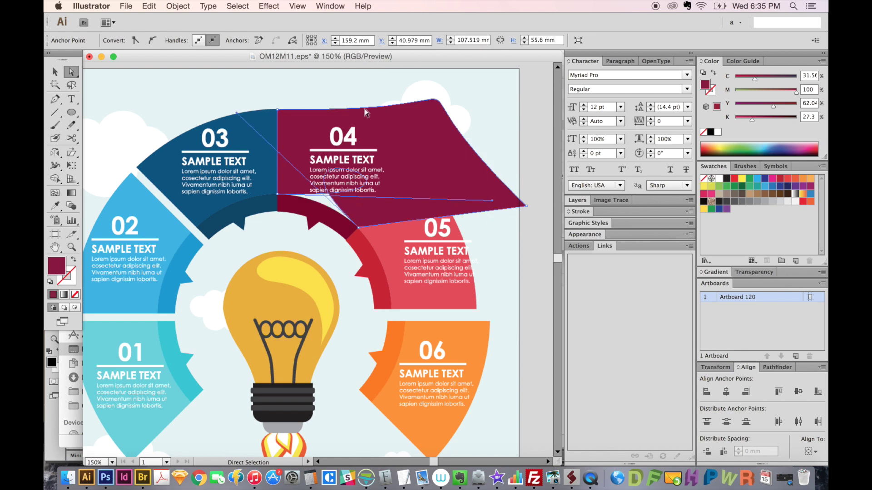
left_click_drag(280, 136, 313, 106)
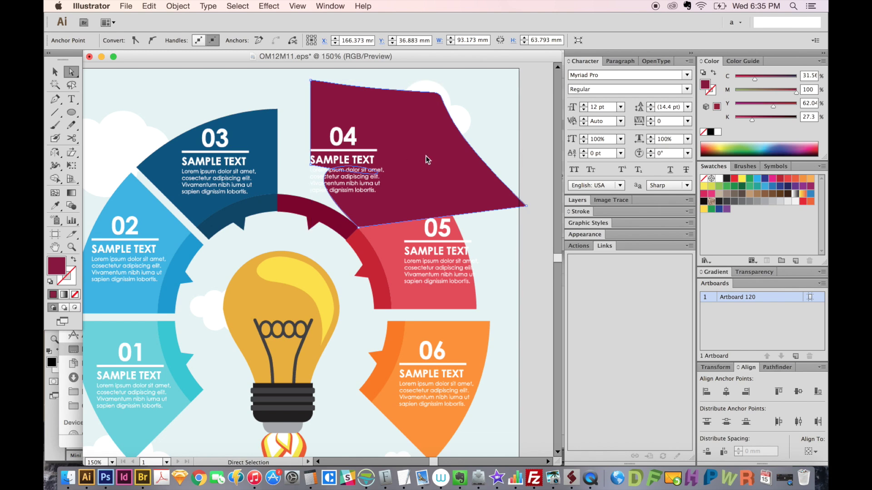
key("super+z")
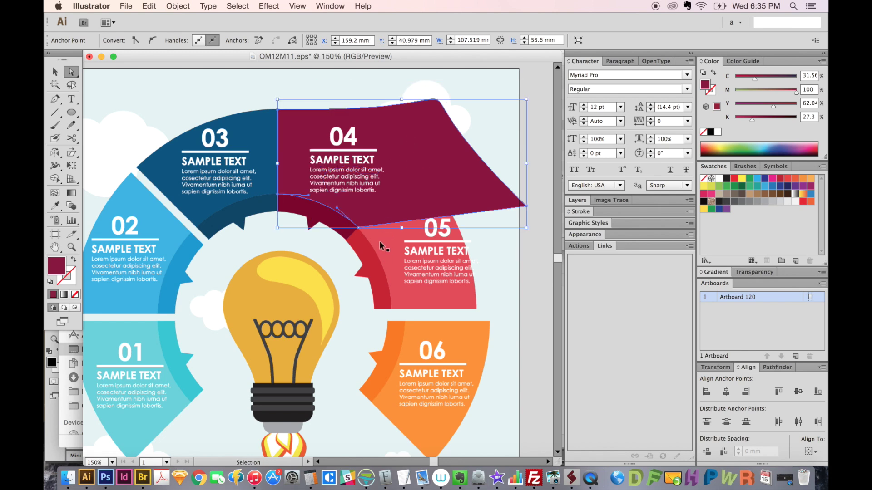
key("super+z")
key("super+z")
key("super+z")
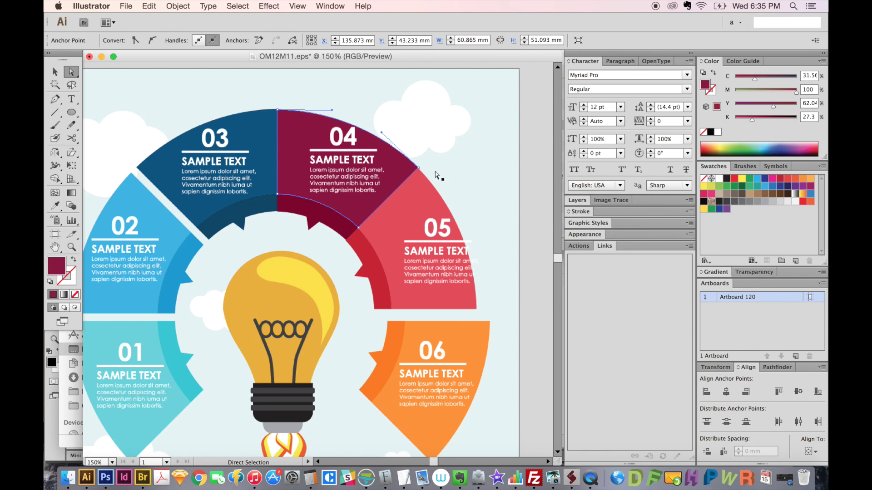
key("super+z")
key("super+z")
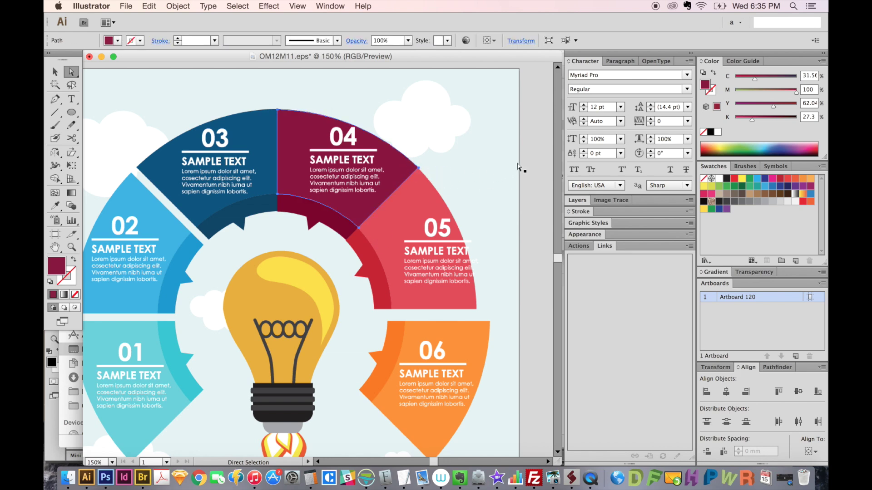
Step: Drag the 04 shape's top-right corner outward and raise its top-left corner
left_click(419, 168)
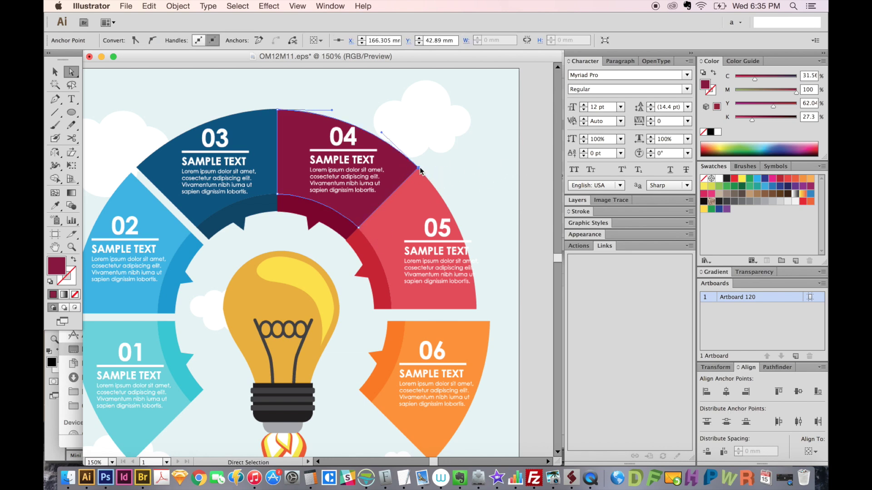
left_click_drag(419, 169, 462, 154)
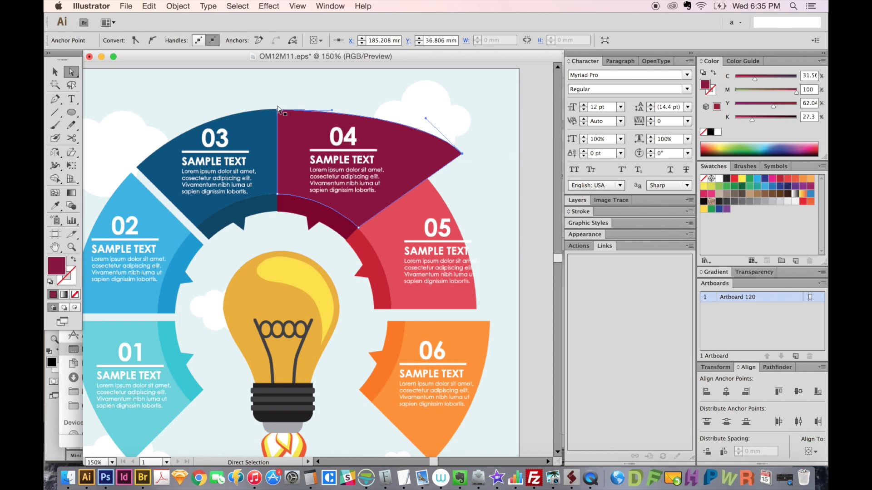
left_click_drag(278, 108, 277, 82)
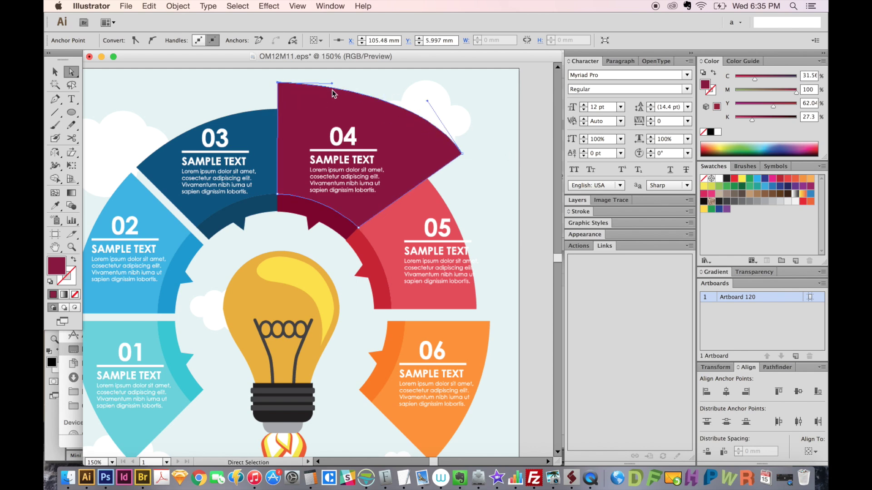
left_click_drag(331, 83, 335, 167)
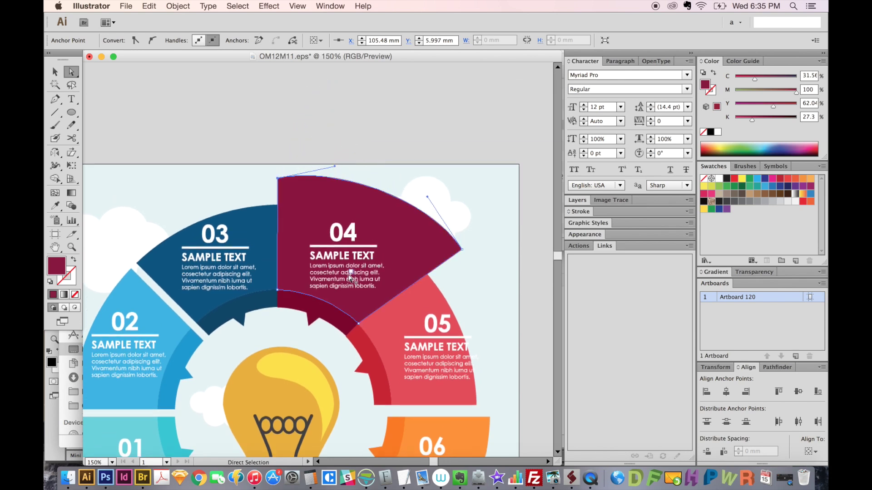
Step: Undo the 04 reshaping, deselect all, switch to the Group Selection Tool and click the 04 shape
key("super+z")
key("super+z")
key("super+z")
key("super+z")
key("super+z")
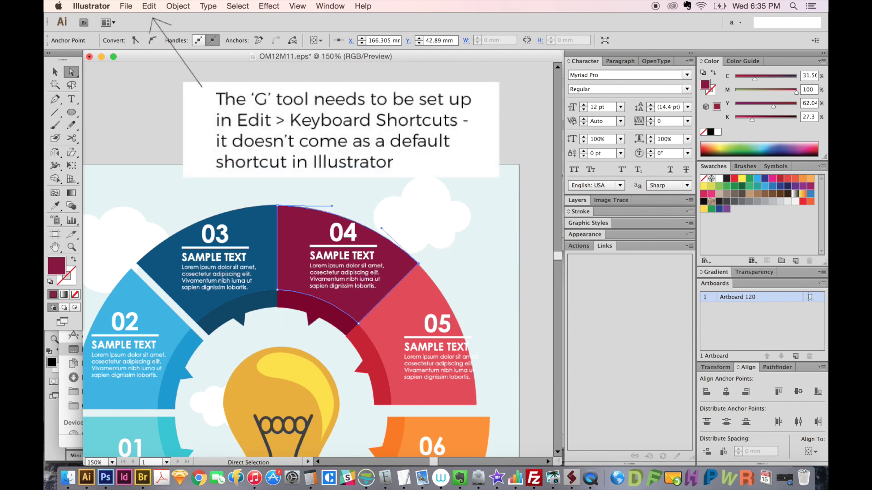
key("super+shift+a")
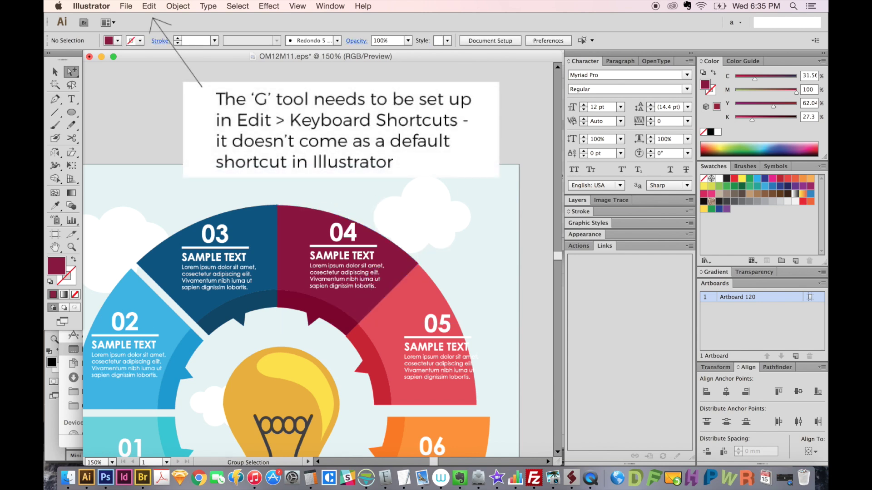
left_click(69, 79, "alt")
left_click(70, 74)
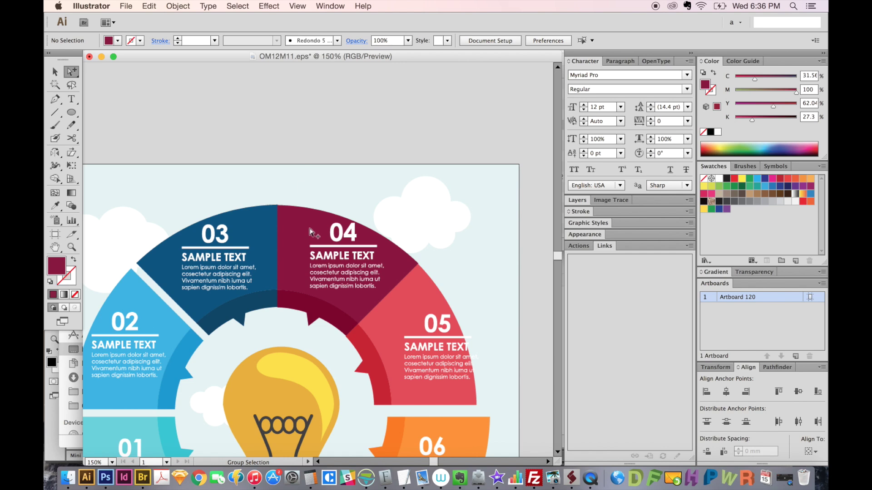
scroll(326, 183, "down", 3)
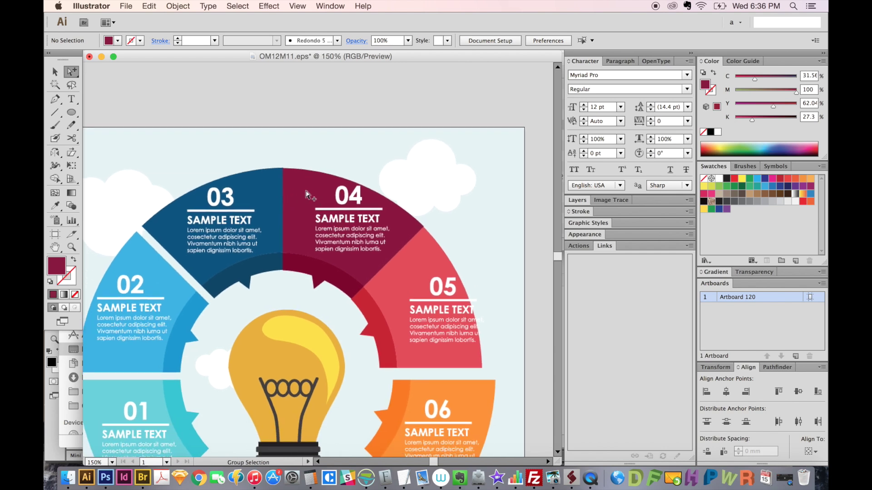
left_click(306, 191)
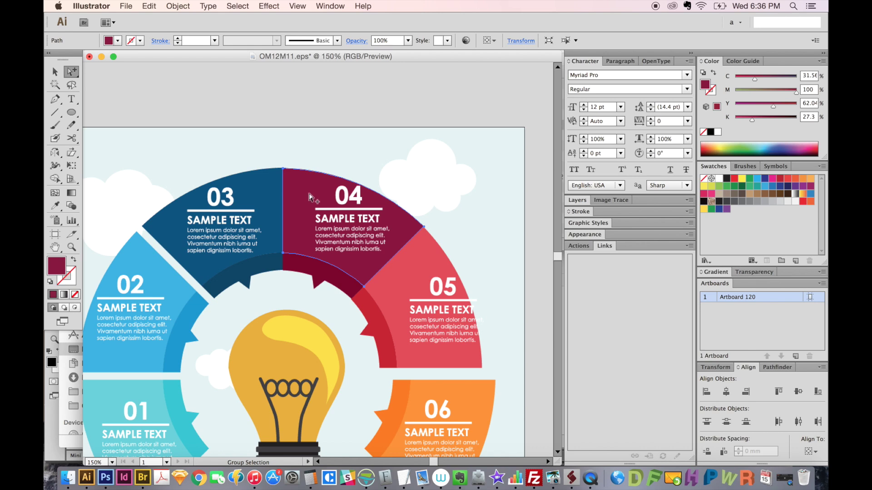
Step: Click segment 04 again so the selection grows to its parent group with the notch piece
left_click(306, 200)
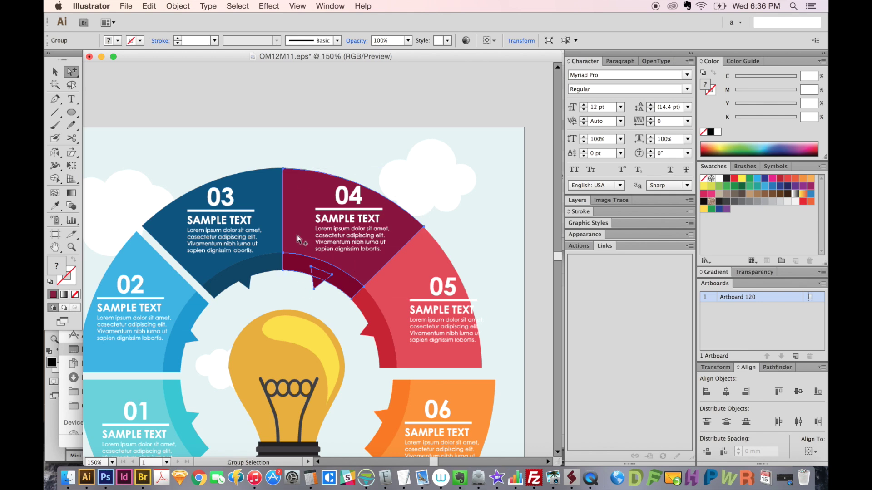
left_click(363, 261, "shift")
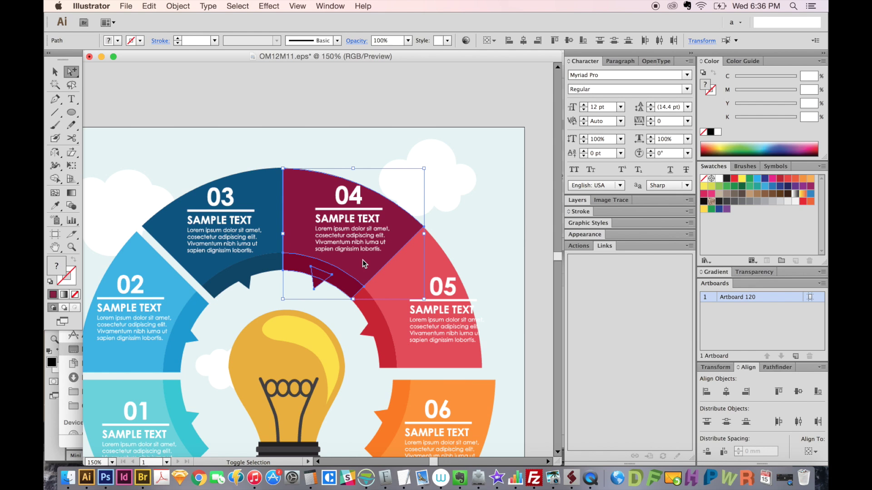
left_click(452, 117)
left_click_drag(303, 194, 330, 162)
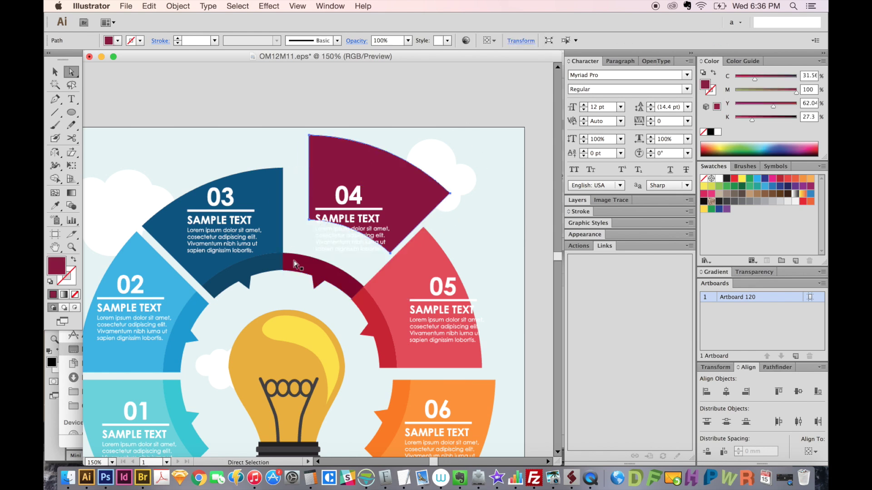
left_click_drag(300, 261, 310, 229)
left_click(323, 278)
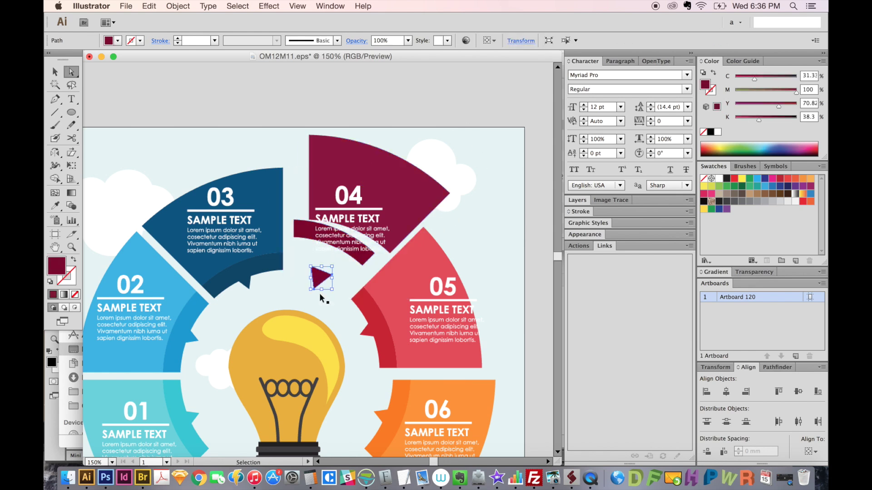
key("super+z")
key("super+z")
left_click(346, 245, "shift")
scroll(346, 245, "down", 2)
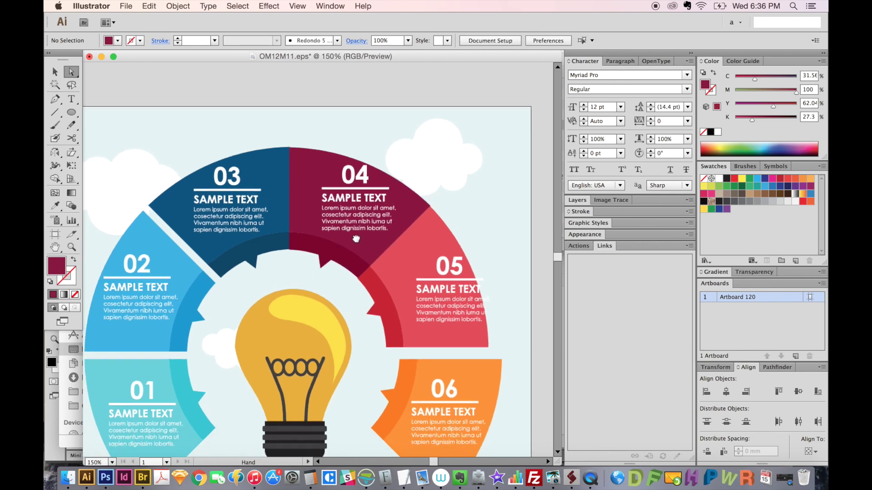
left_click(334, 264, "alt")
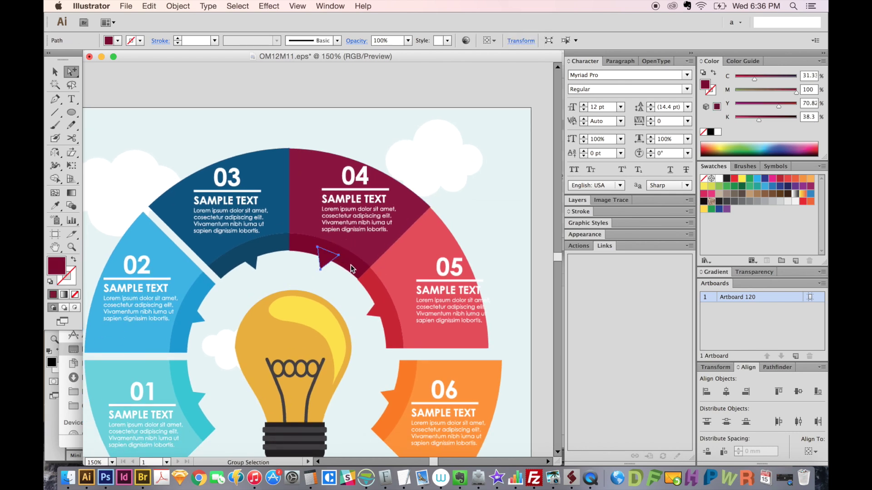
left_click(354, 270, "shift")
left_click(339, 279, "shift")
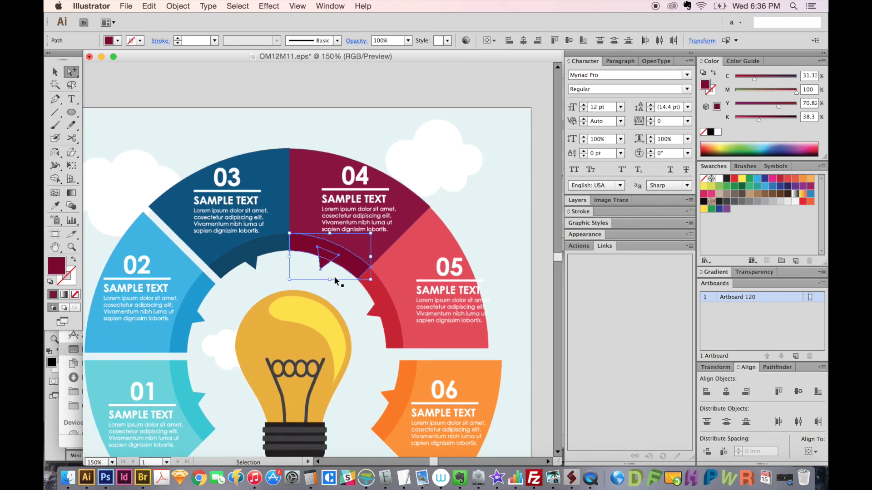
left_click(414, 214, "shift")
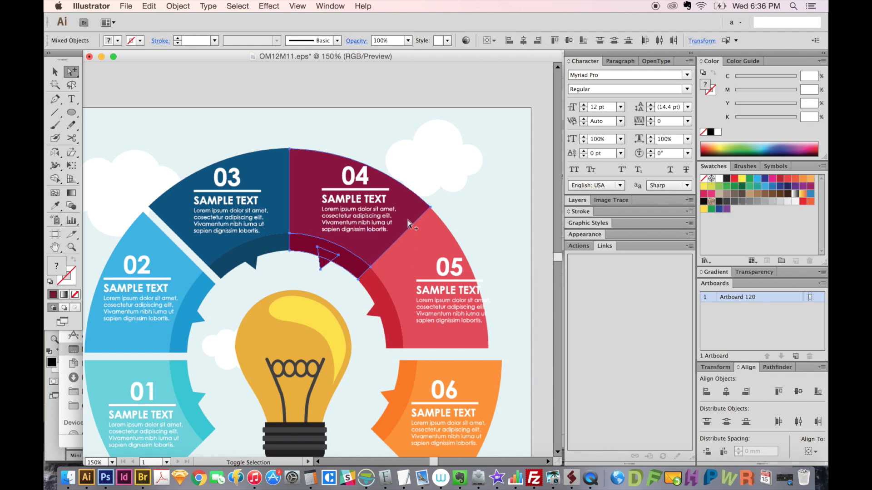
key("alt")
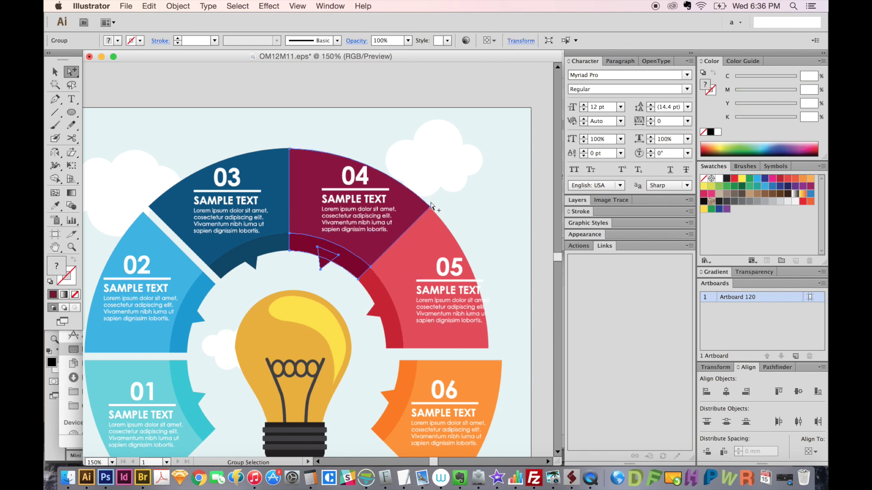
left_click(533, 187)
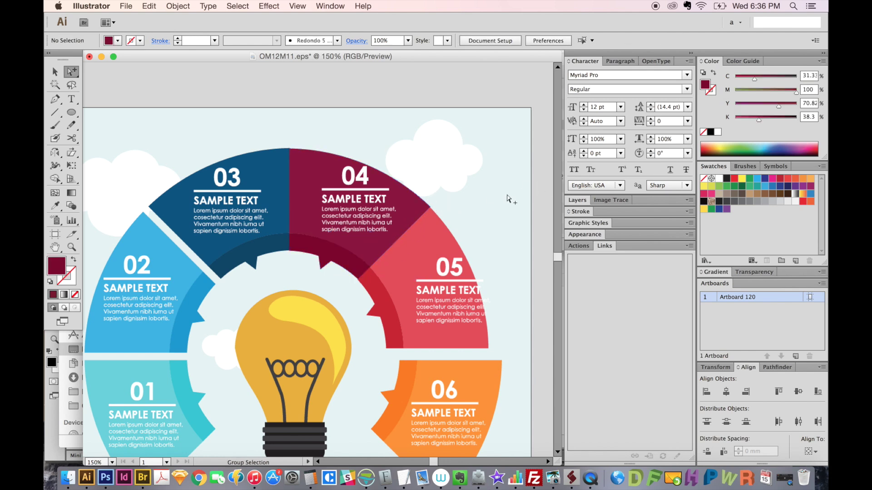
left_click(367, 250)
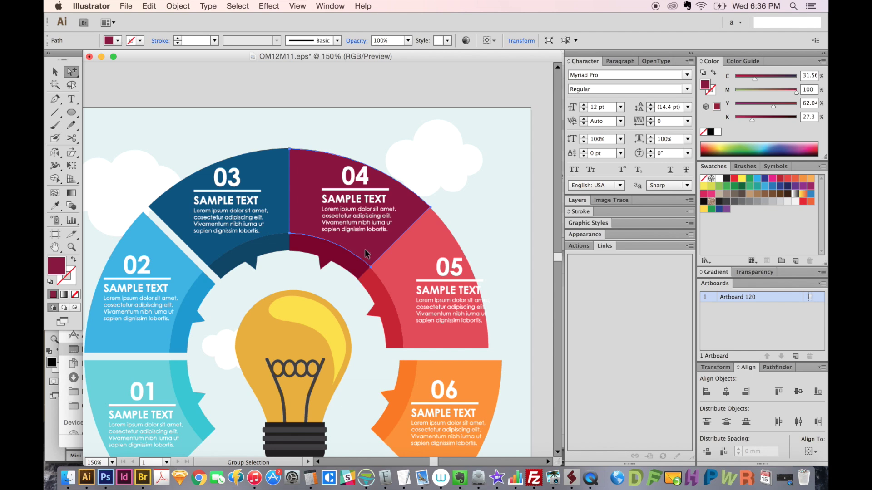
left_click(366, 250)
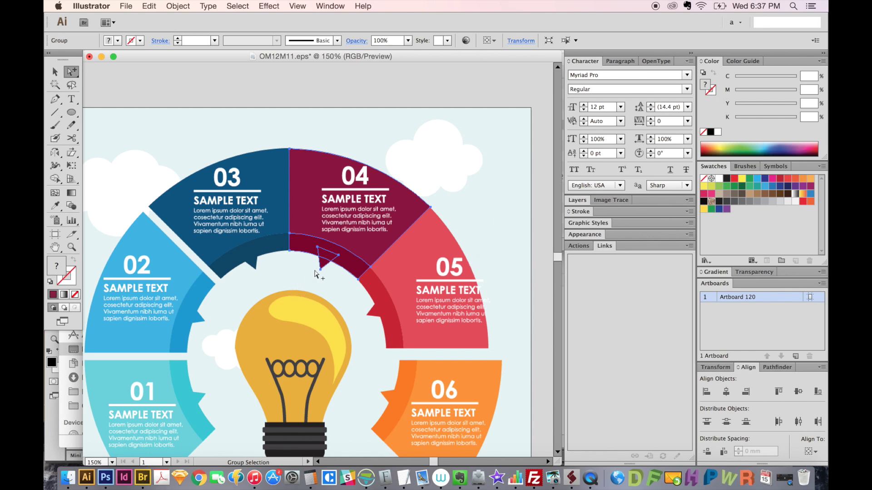
scroll(345, 335, "down", 5)
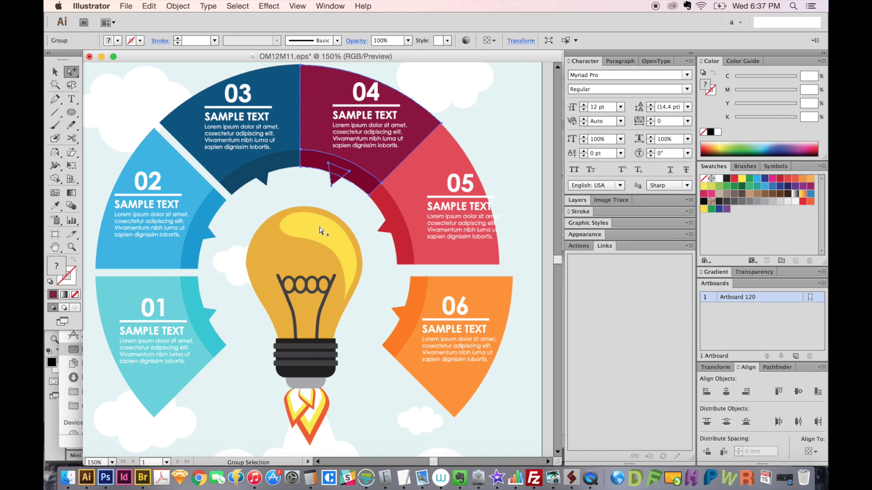
left_click(321, 231)
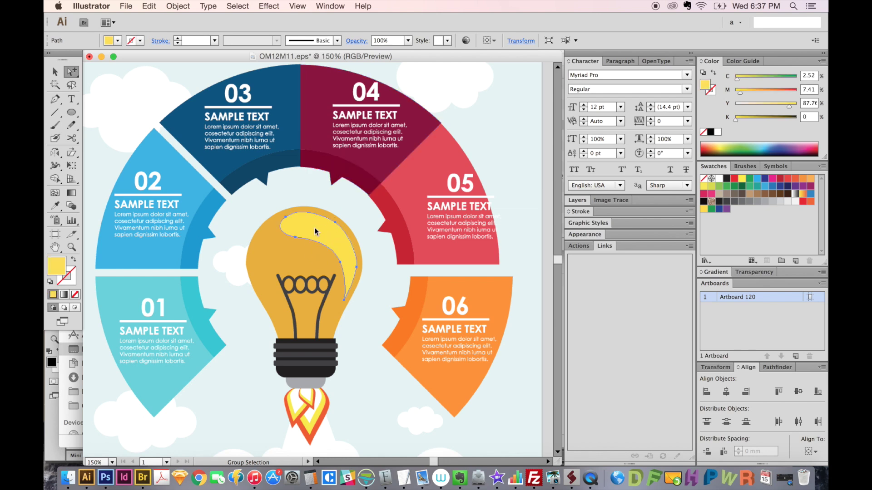
left_click(315, 234)
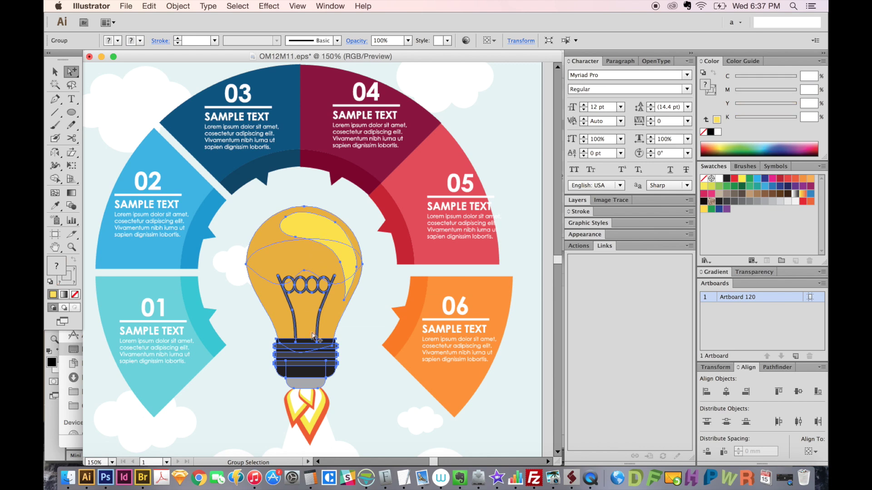
left_click(328, 235)
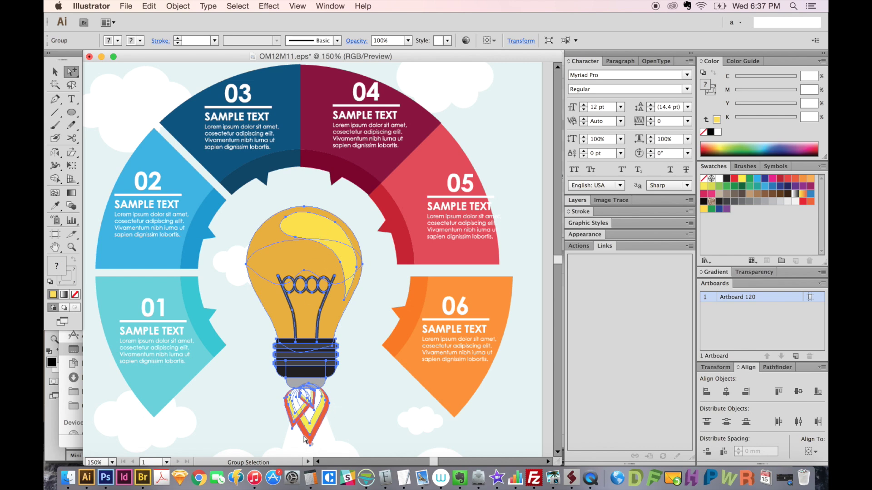
scroll(334, 245, "down", 5)
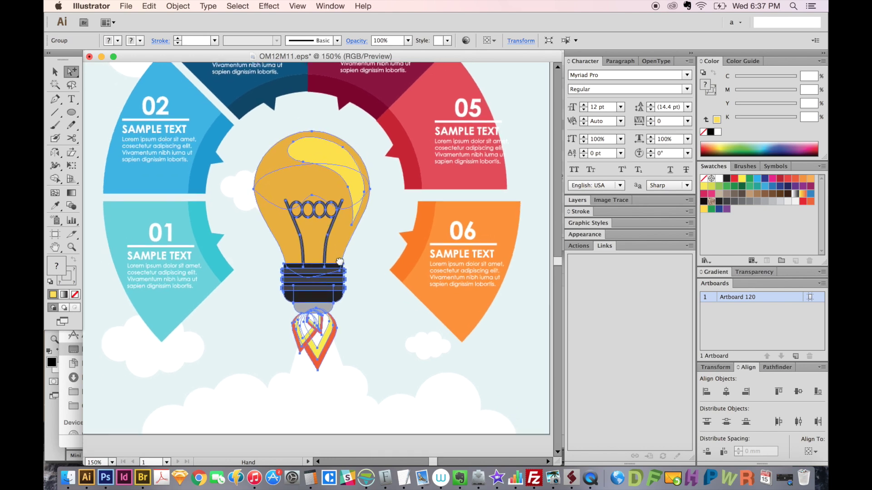
left_click(317, 177)
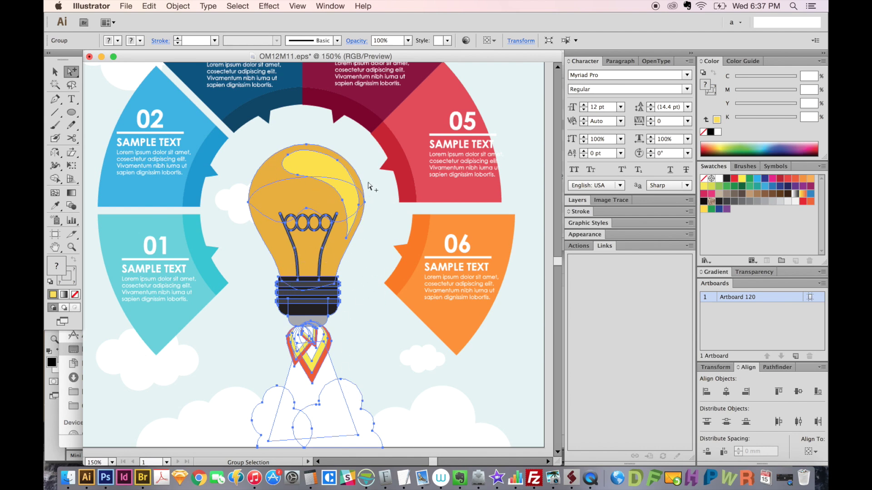
mouse_move(350, 209)
left_mouse_down()
mouse_move(370, 206)
mouse_move(366, 200)
mouse_move(341, 228)
mouse_move(347, 214)
left_mouse_up()
left_click_drag(295, 222, 482, 247)
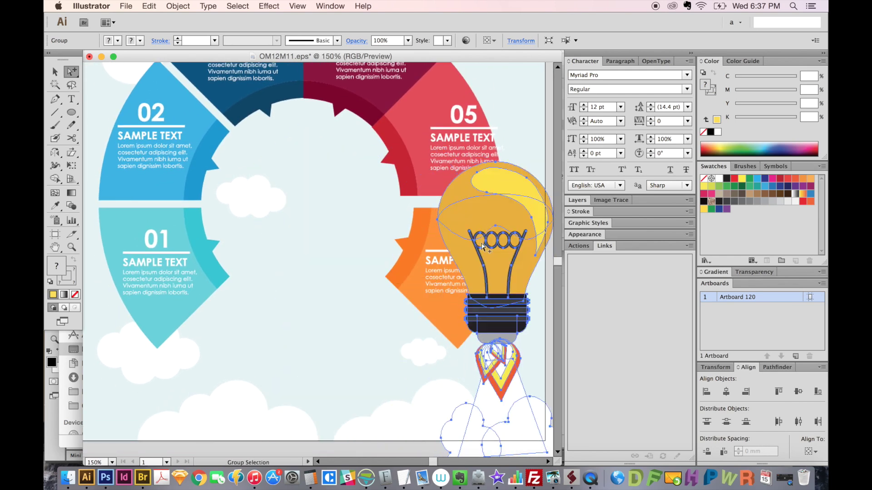
scroll(483, 246, "down", 1)
scroll(482, 247, "right", 1)
key("cmd+z")
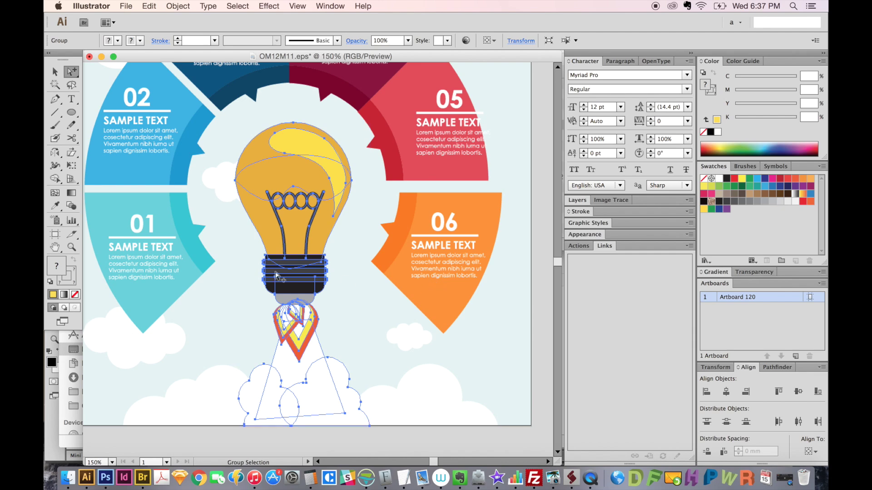
scroll(277, 275, "up", 5)
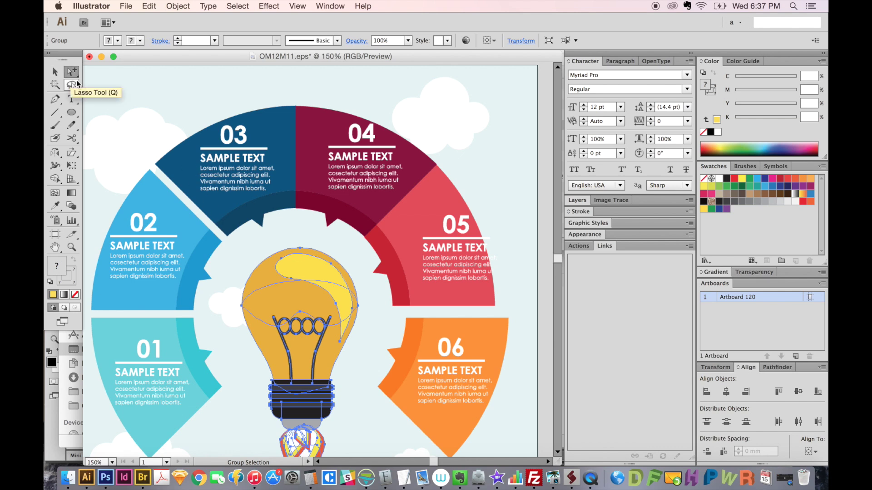
Step: Move the bulb group 200 mm right with two Move operations of Horizontal 100 mm
key("Return")
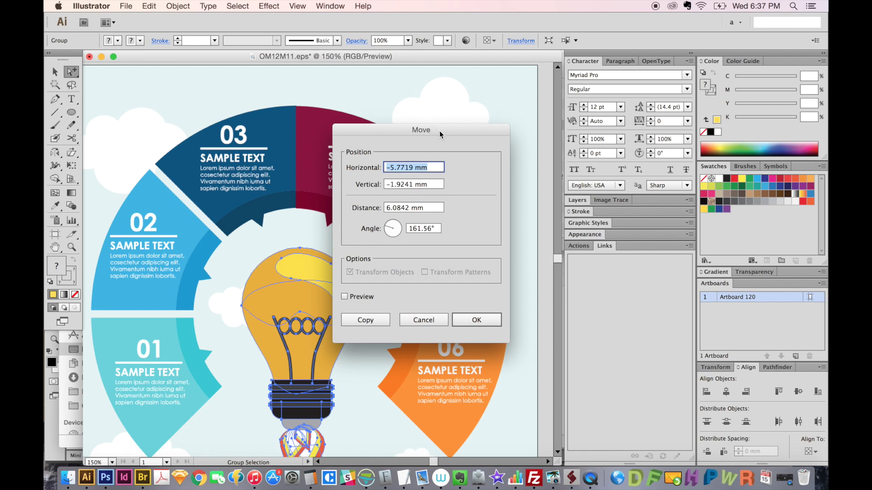
left_click_drag(440, 129, 447, 97)
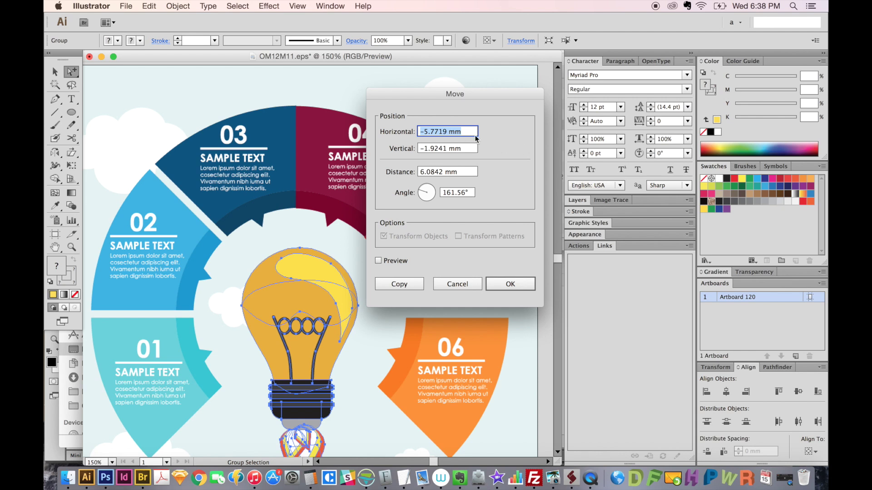
type("100")
key("Tab")
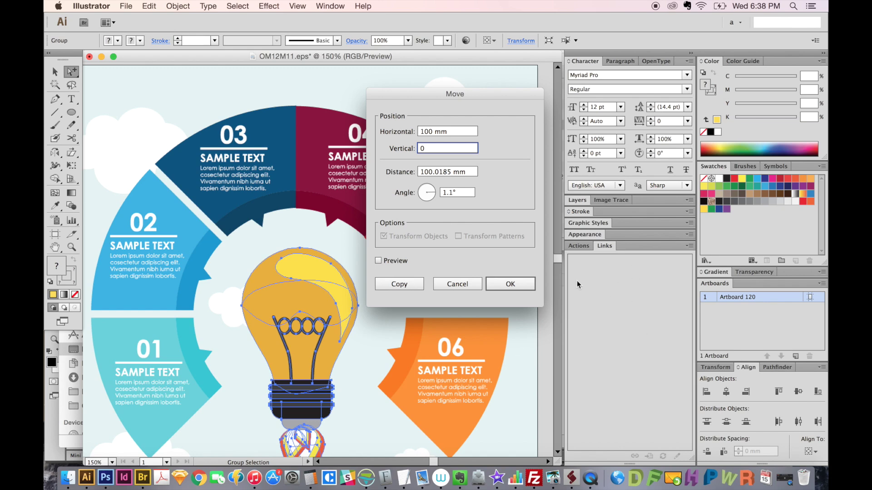
left_click(510, 284)
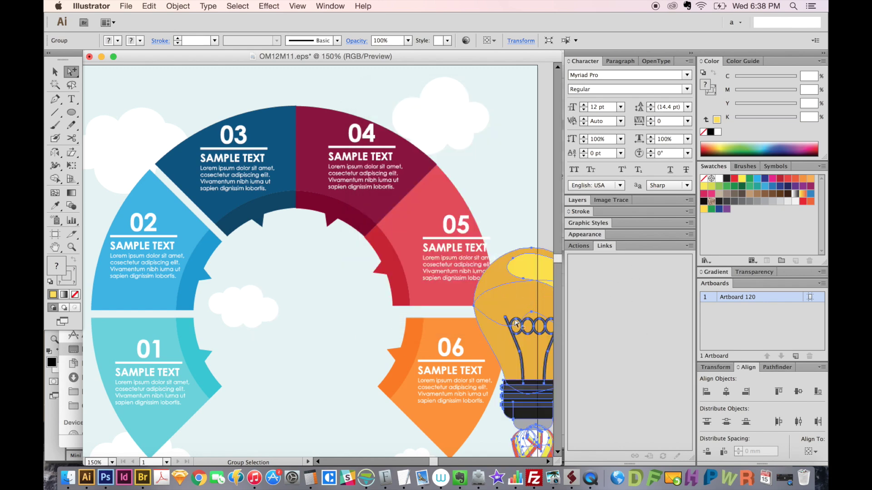
scroll(515, 323, "down", 3)
scroll(516, 323, "right", 5)
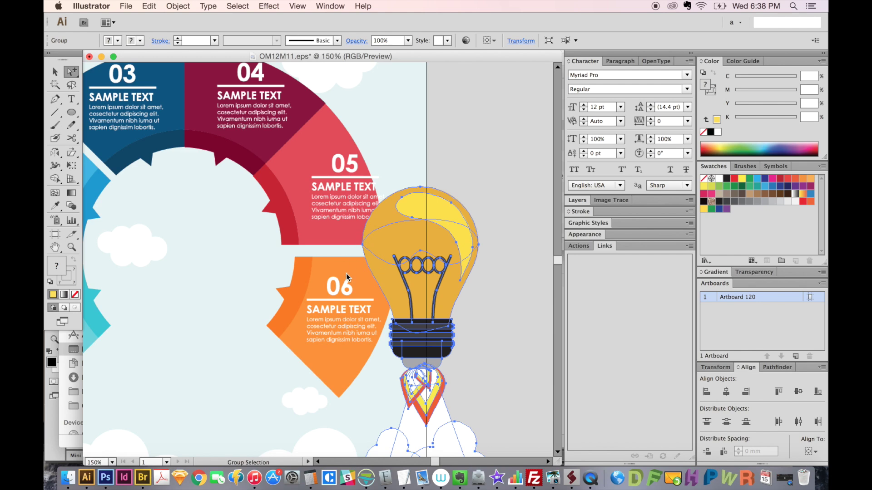
key("Return")
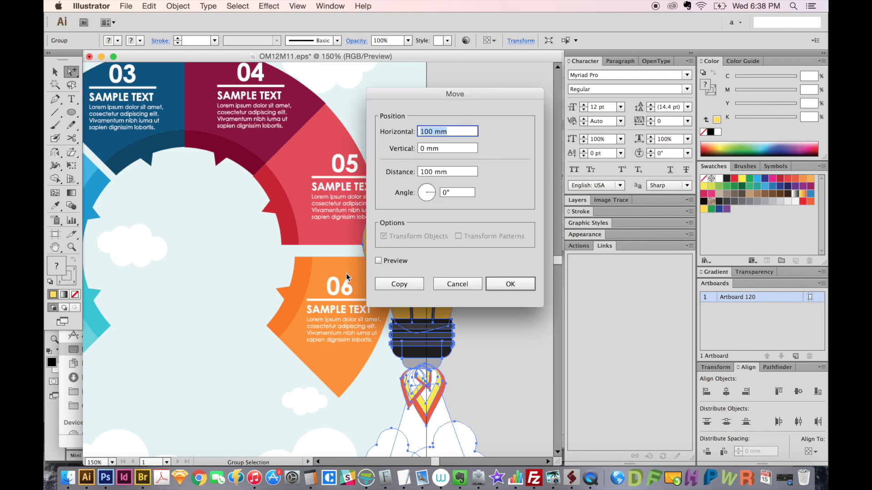
left_click(522, 285)
left_click_drag(490, 335, 234, 283)
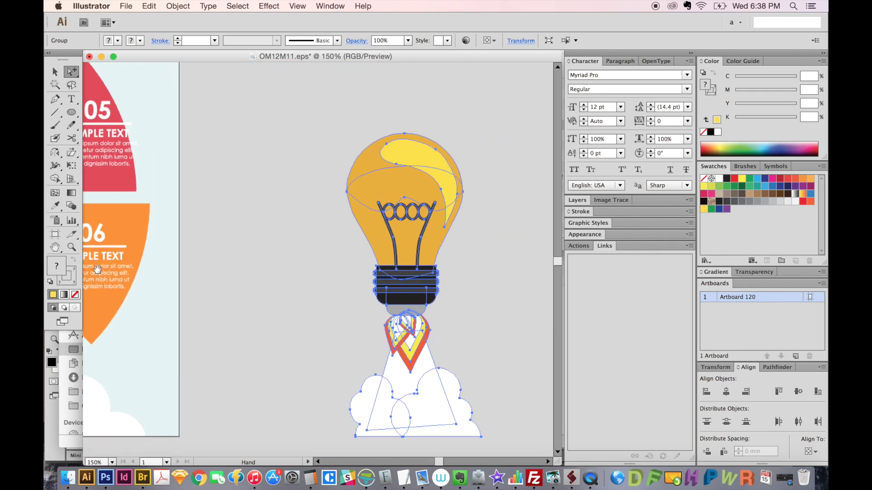
left_click_drag(389, 285, 257, 278)
Step: Drag the yellow highlight's inner curve downward to reshape the crescent, then deselect
left_click(274, 268)
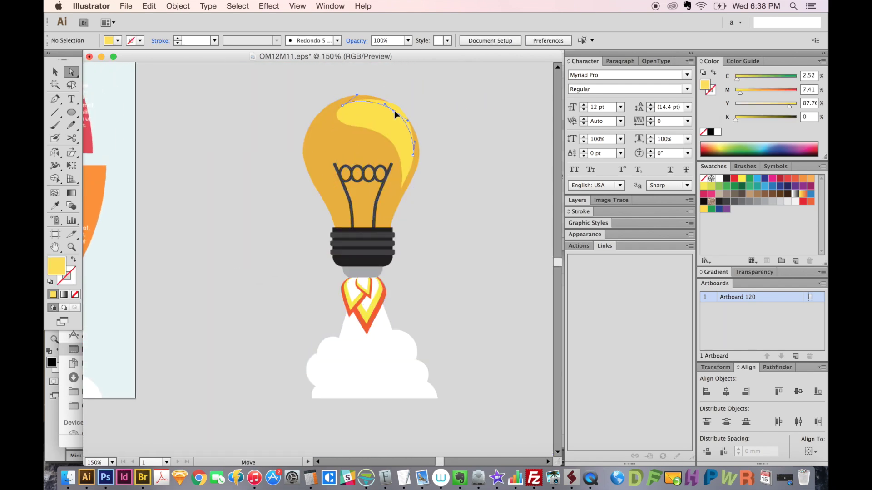
left_click(394, 111)
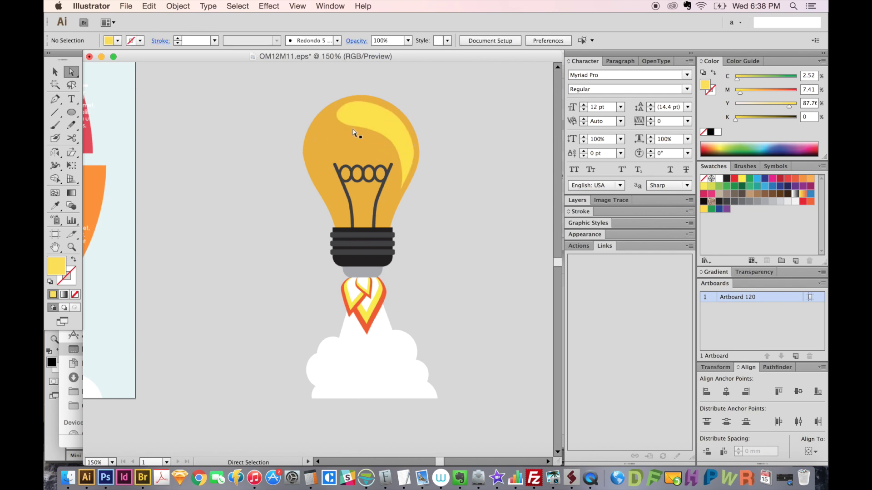
left_click_drag(350, 124, 393, 148)
left_click(475, 163)
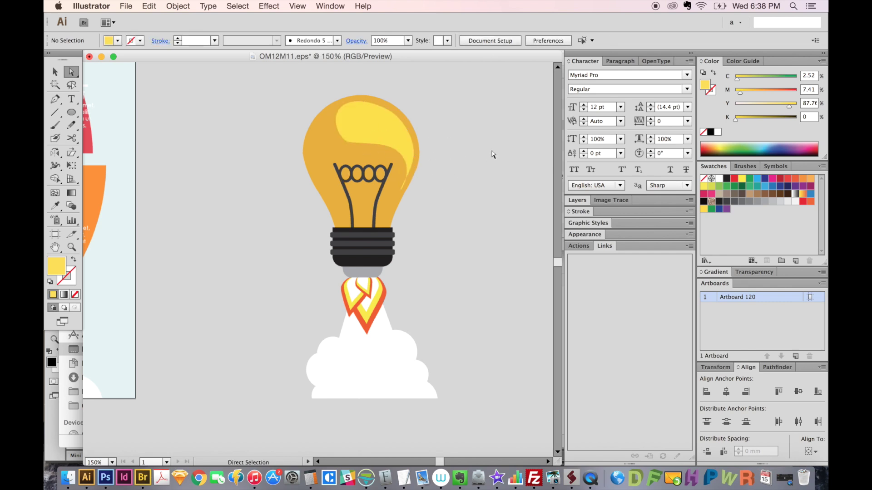
Step: Select bulb, flame and clouds, Move them Horizontal -200 mm, Vertical 0, and fit the artboard
left_click(384, 131, "alt")
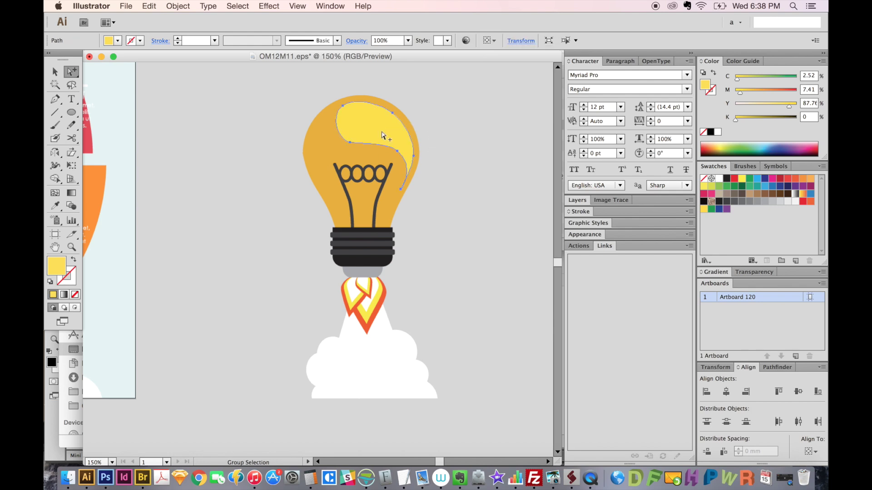
left_click(383, 134, "alt")
left_click(383, 130, "alt")
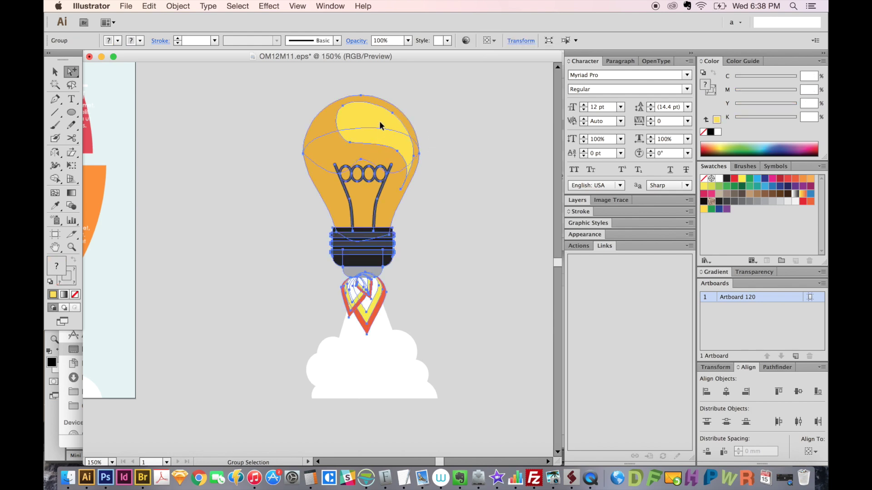
left_click(380, 125, "alt")
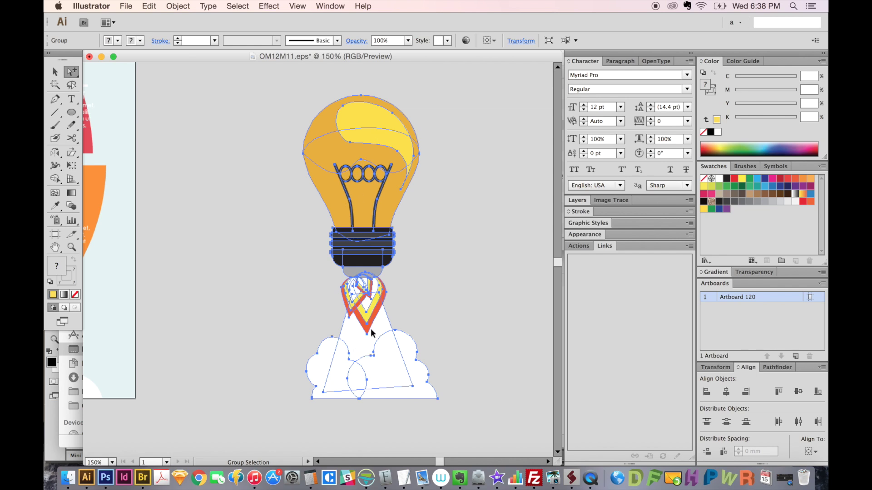
key("Return")
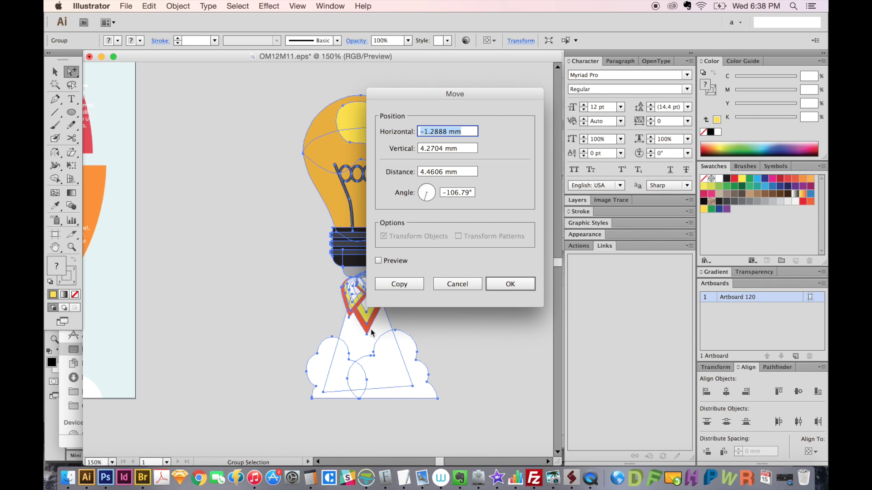
type("-200")
key("Tab")
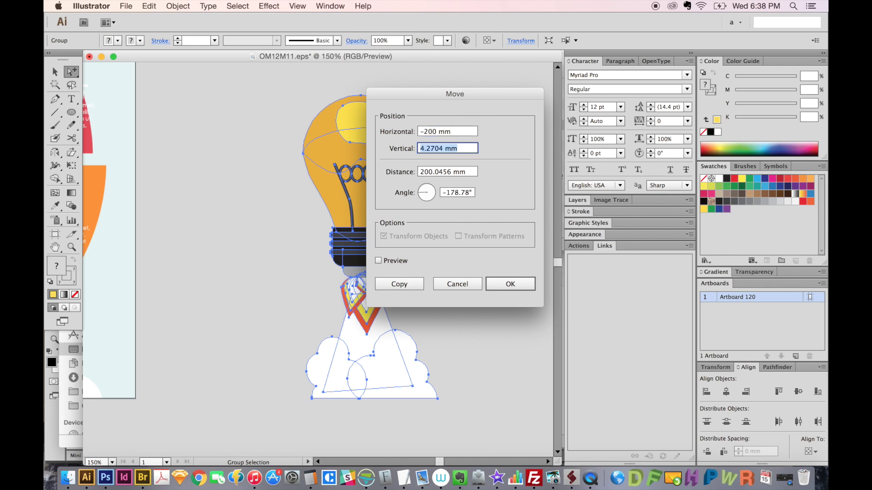
type("0")
key("Return")
key("super+0")
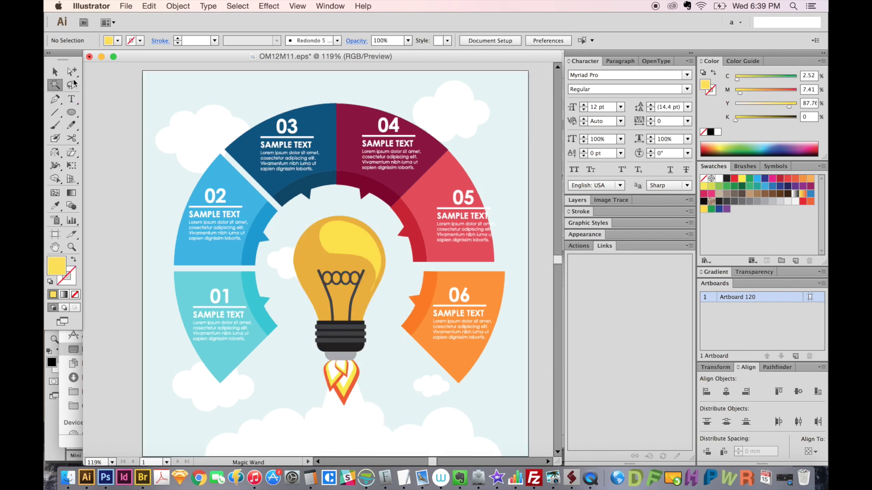
Step: Use the Magic Wand to select objects with a matching fill, then open its Fill Color options
left_click(55, 87)
left_click(266, 93)
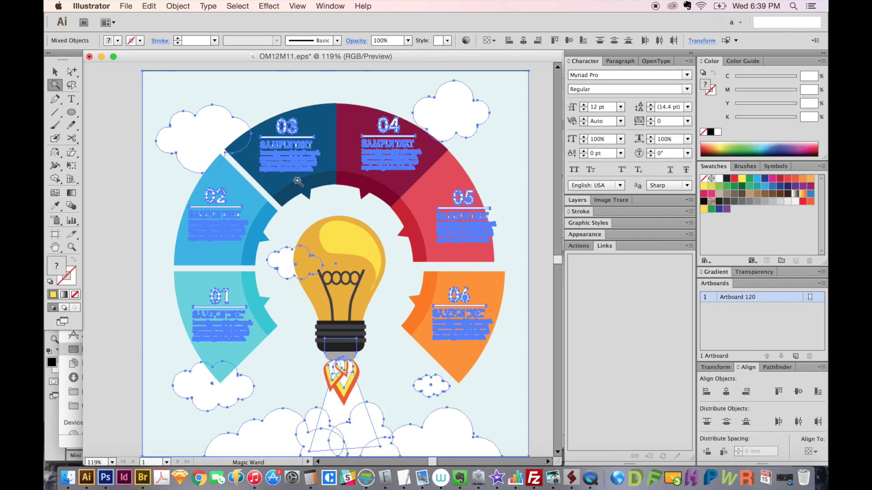
left_click_drag(385, 251, 383, 237)
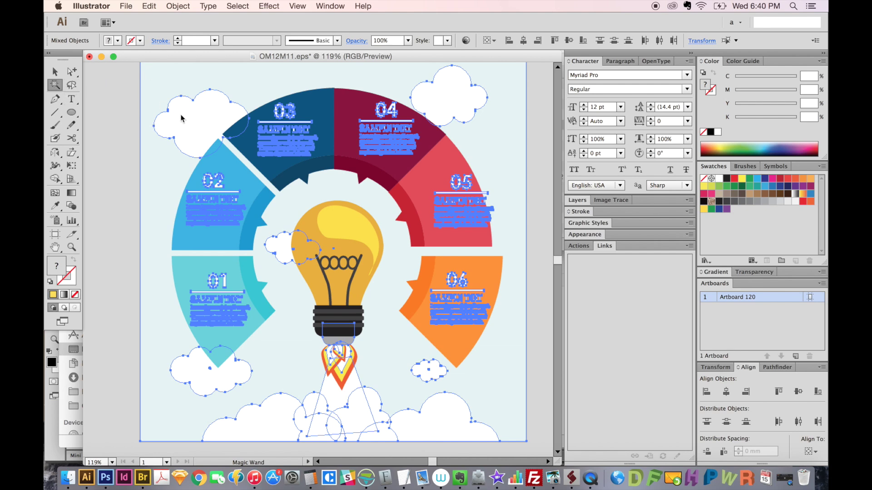
key("Return")
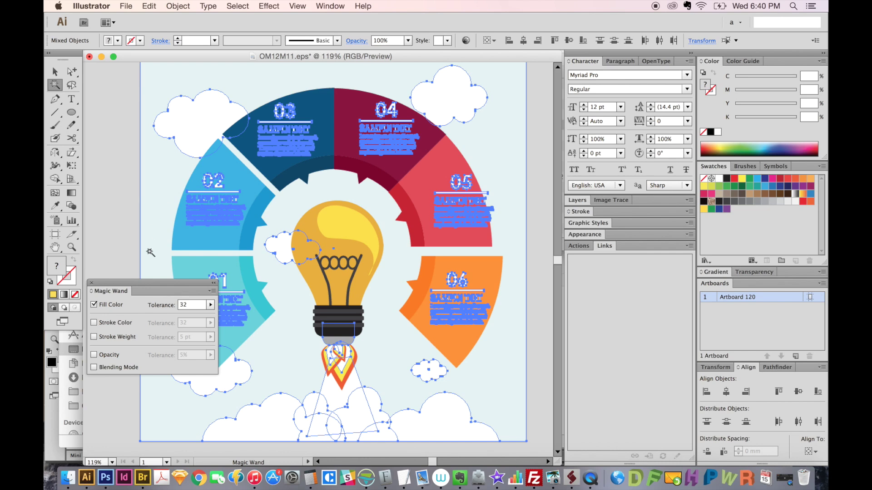
Step: Confirm a Magic Wand tolerance of 32, move the panel aside and deselect all artwork
left_click_drag(137, 283, 176, 177)
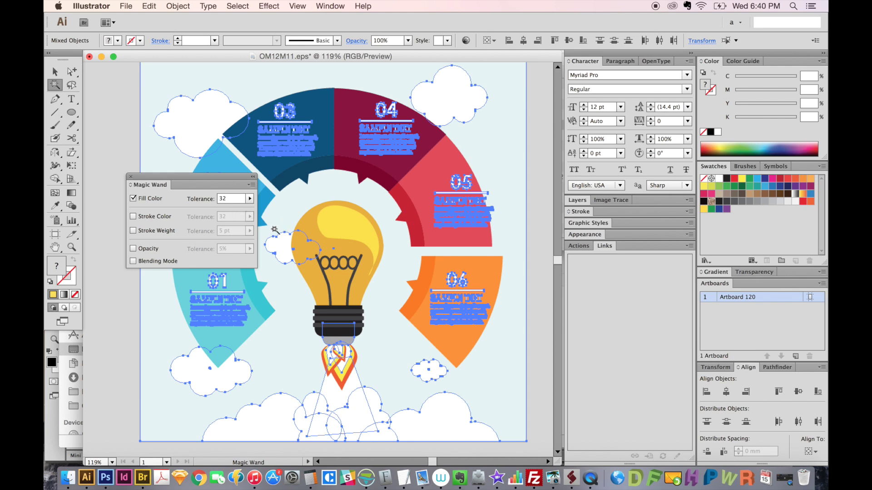
left_click(226, 198)
key("Return")
left_click_drag(220, 181, 199, 191)
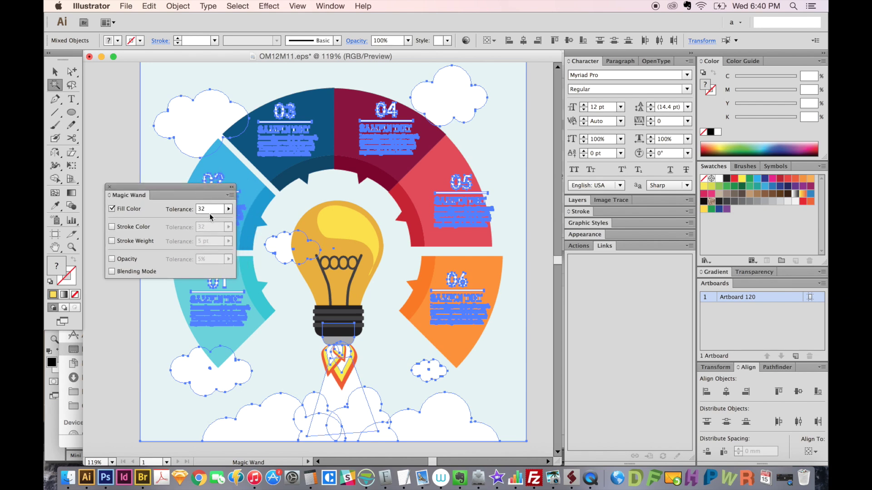
key("super+shift+a")
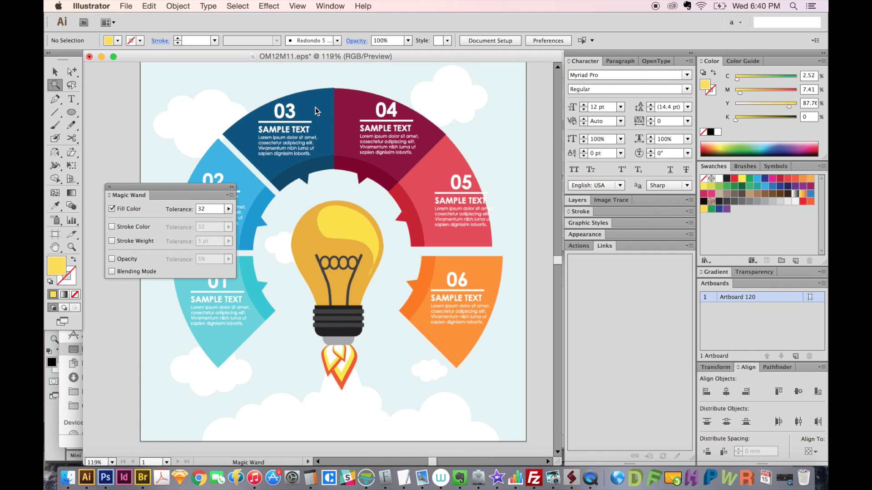
Step: Magic Wand-click the dark-blue 03 band, then the cyan 01 segment to select matching fills
left_click(285, 185)
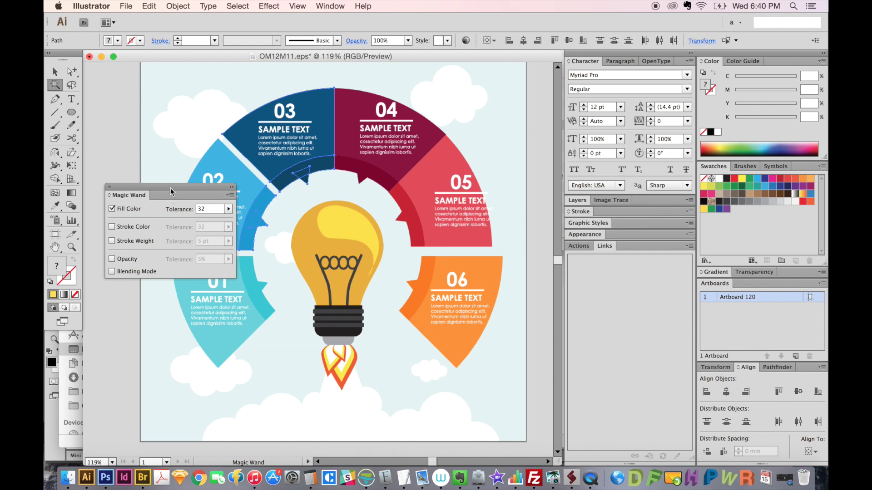
left_click_drag(170, 191, 148, 368)
left_click(233, 271)
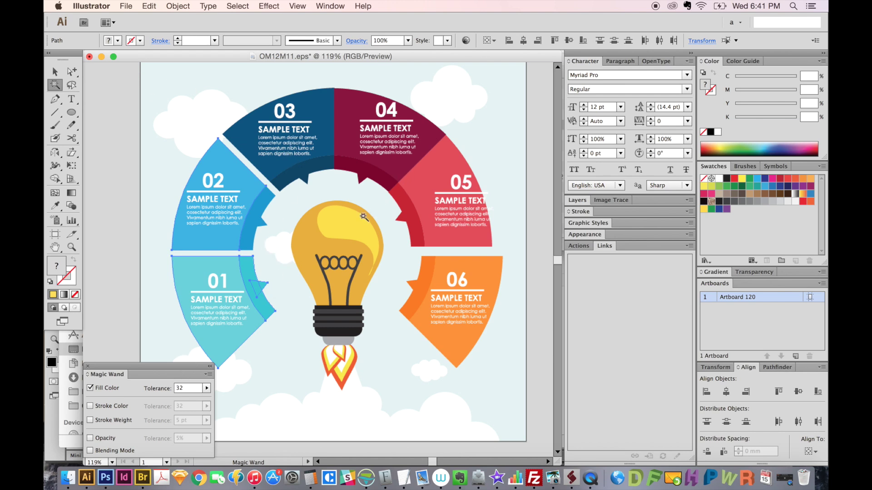
left_click(71, 88)
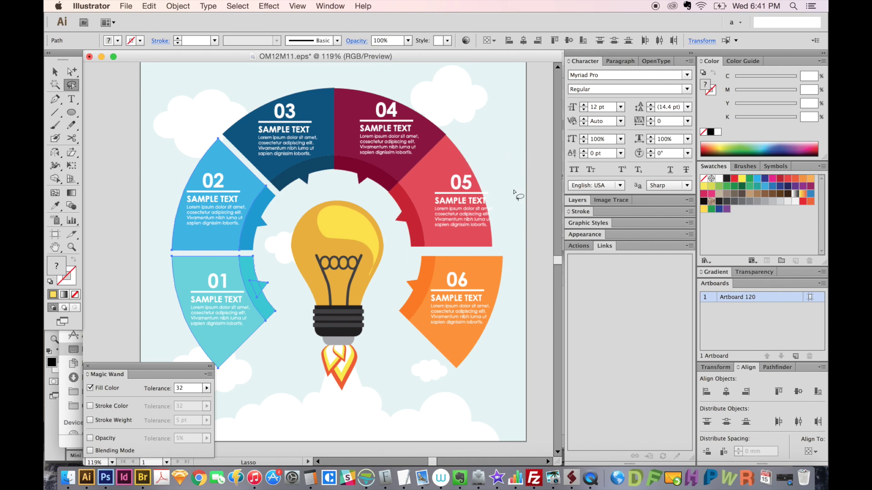
Step: Lasso the upper outer corner of segment 05 to select its anchor points and text
mouse_move(519, 159)
left_mouse_down()
mouse_move(471, 148)
mouse_move(422, 181)
mouse_move(387, 219)
mouse_move(391, 238)
mouse_move(408, 250)
mouse_move(515, 246)
mouse_move(533, 191)
mouse_move(520, 158)
left_mouse_up()
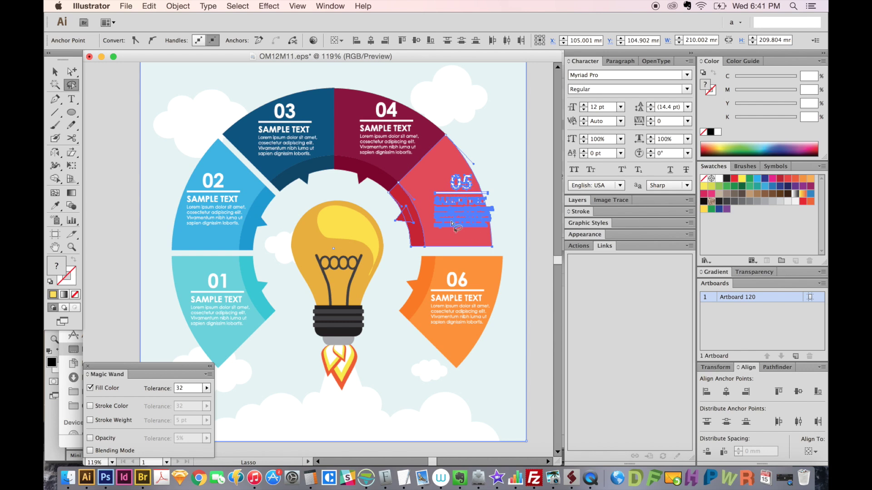
key("a")
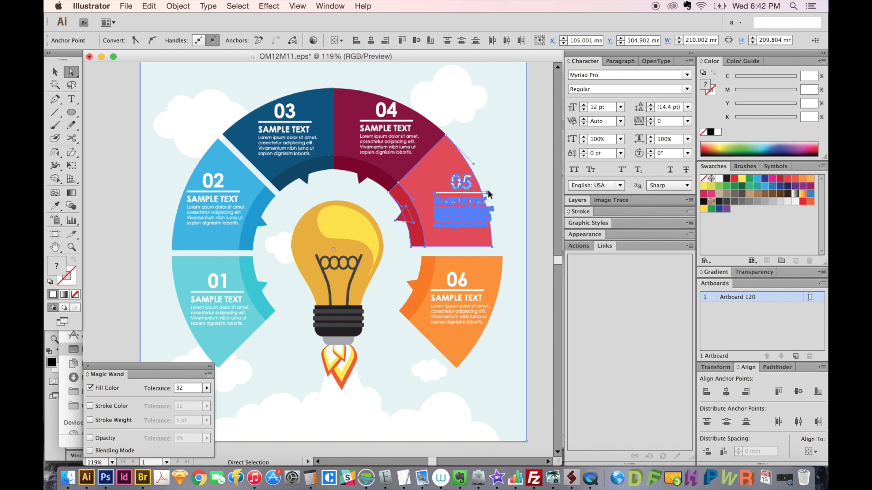
left_click_drag(489, 194, 552, 151)
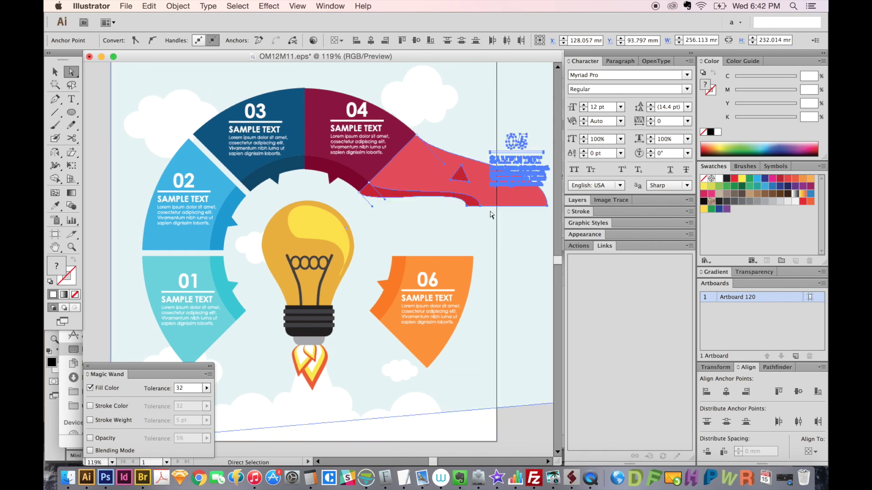
left_click_drag(490, 214, 420, 235)
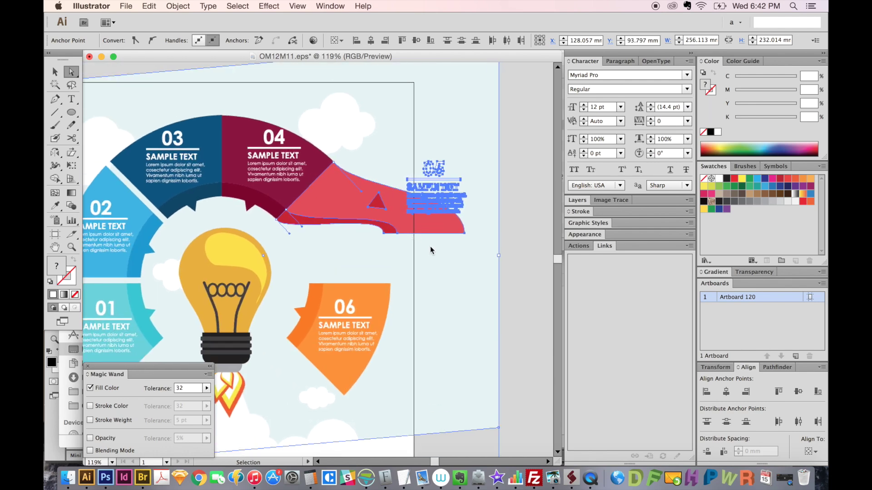
key("ctrl+z")
left_click_drag(317, 278, 407, 272)
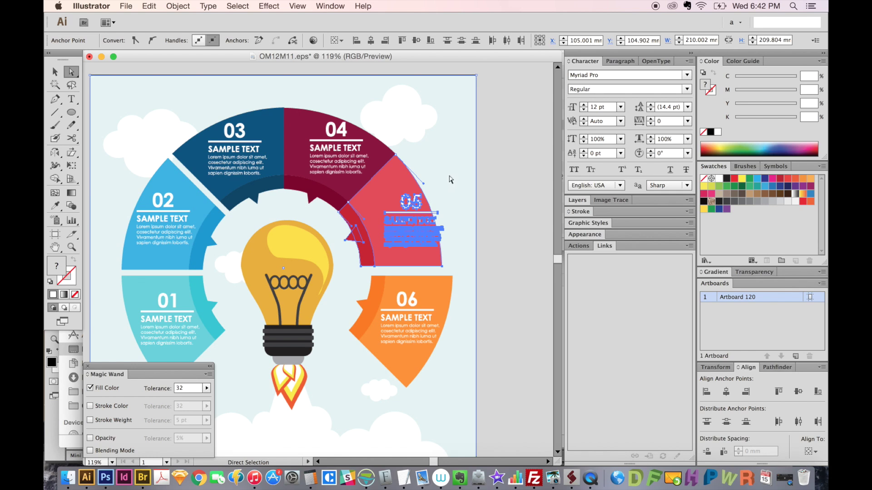
key("alt")
Step: Clear the selection, then pick the red 05 segment's entire group with the Group Selection tool
left_click(450, 177, "shift")
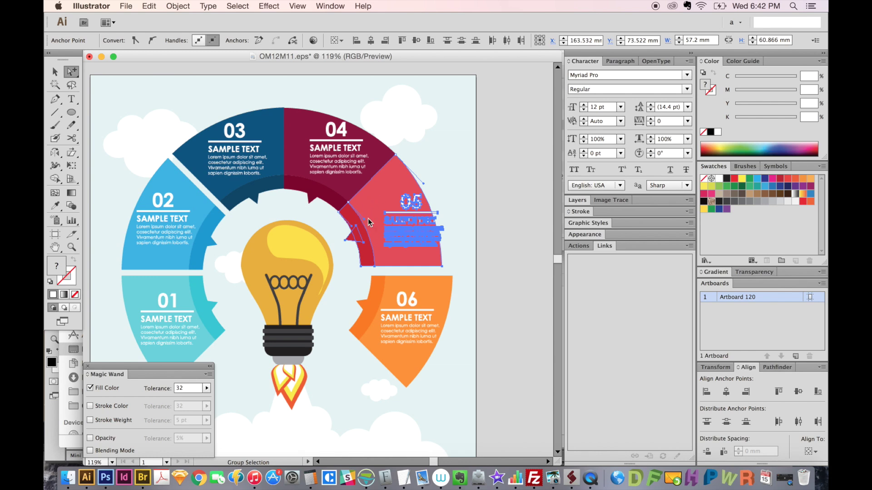
key("super+shift+a")
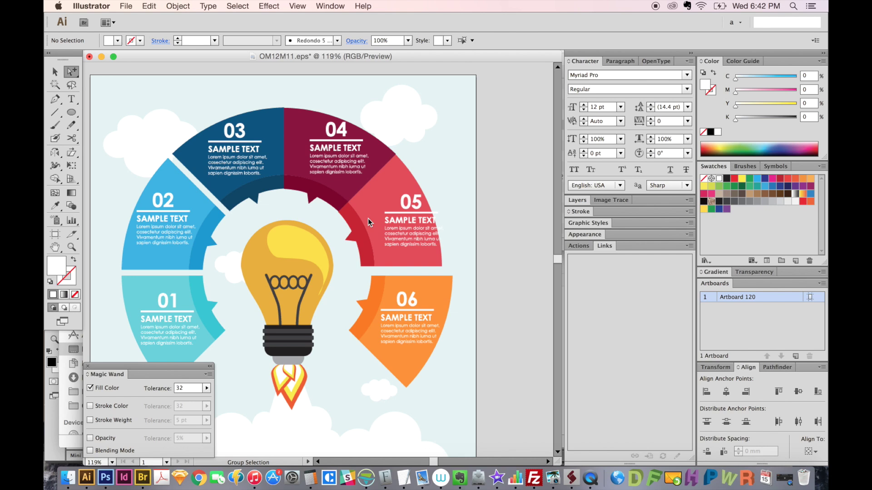
key("super")
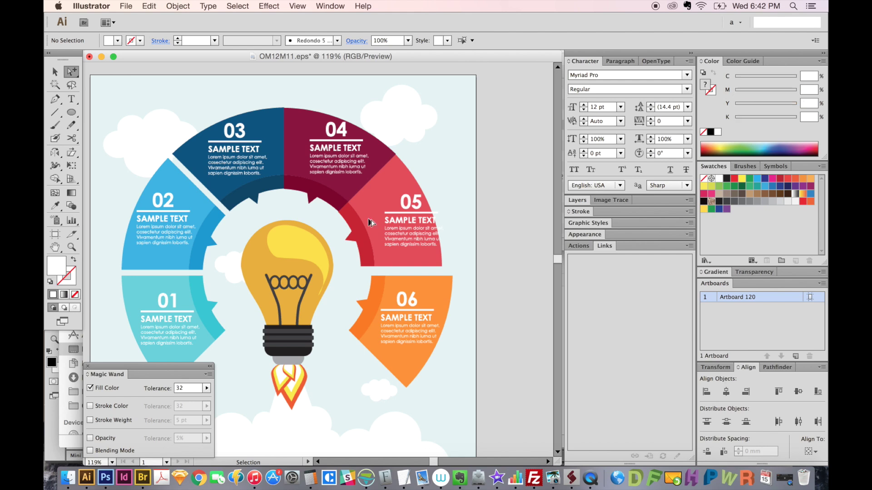
left_click(369, 219)
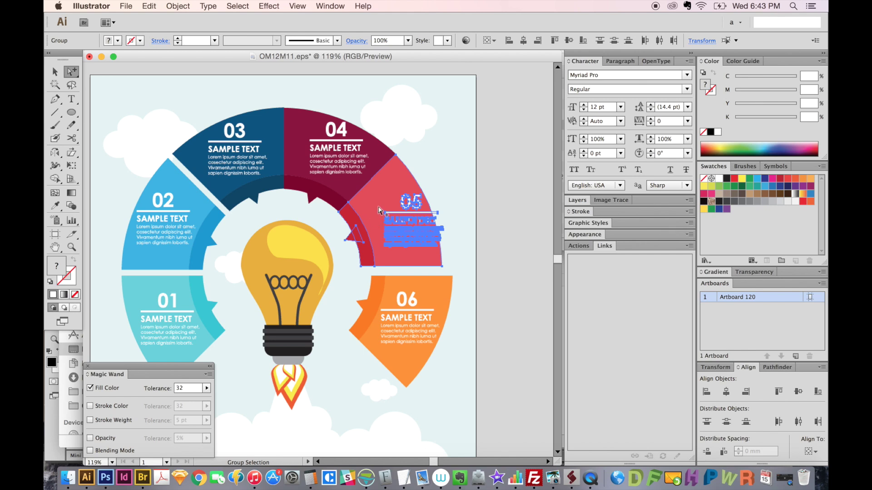
Step: Drag the red 05 segment group off the ring toward the upper right
key("v")
left_click_drag(371, 210, 479, 132)
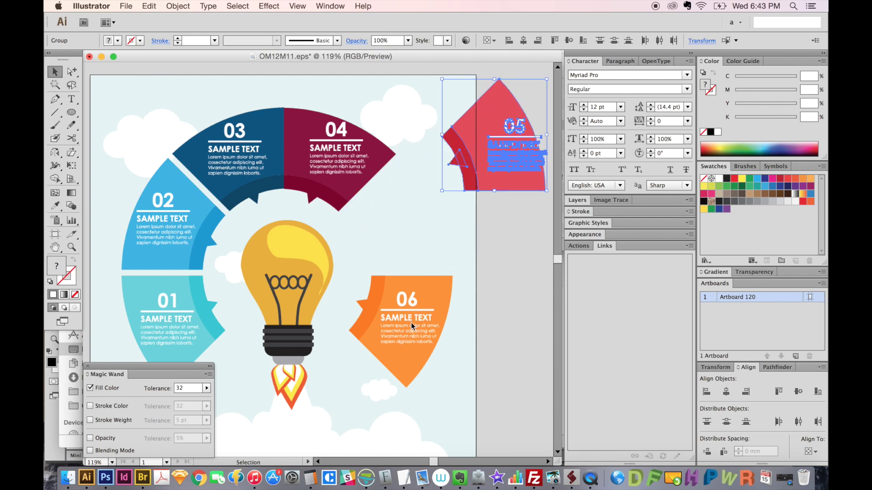
scroll(410, 322, "down", 5)
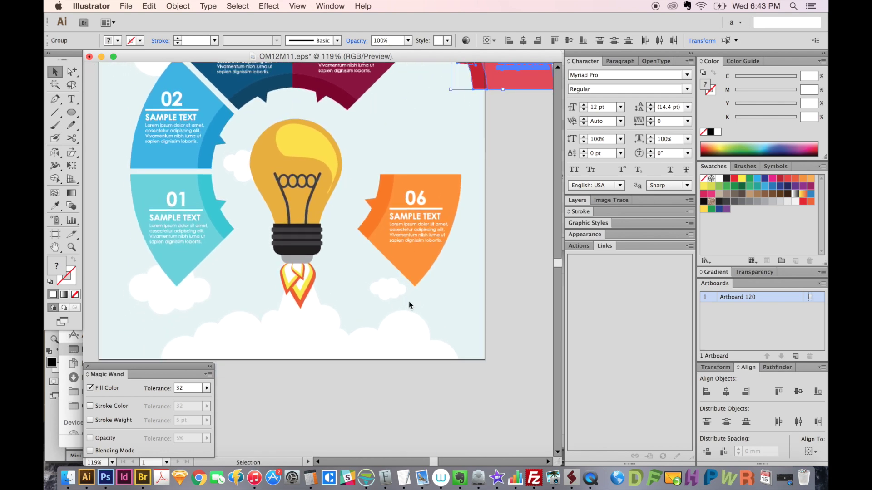
Step: Lasso the small cloud below segment 06 and nudge it just under 06's lower tip
key("q")
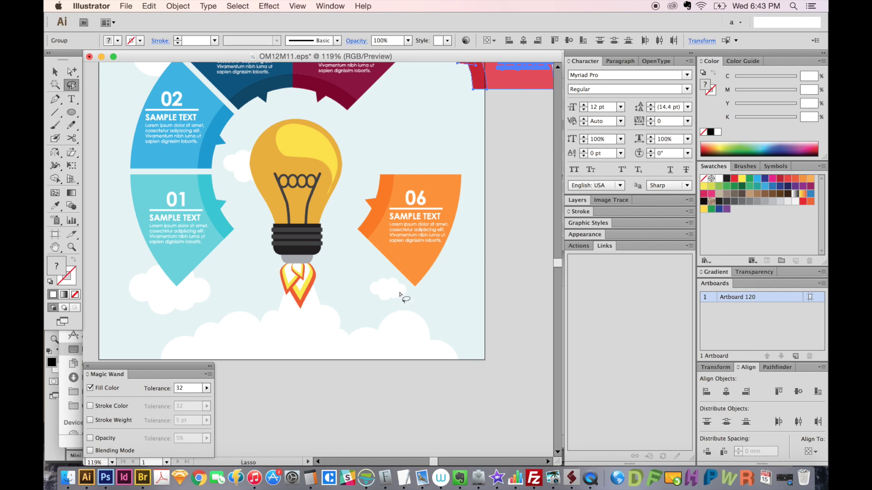
mouse_move(393, 304)
left_mouse_down()
mouse_move(410, 289)
mouse_move(401, 278)
mouse_move(365, 290)
mouse_move(410, 306)
left_mouse_up()
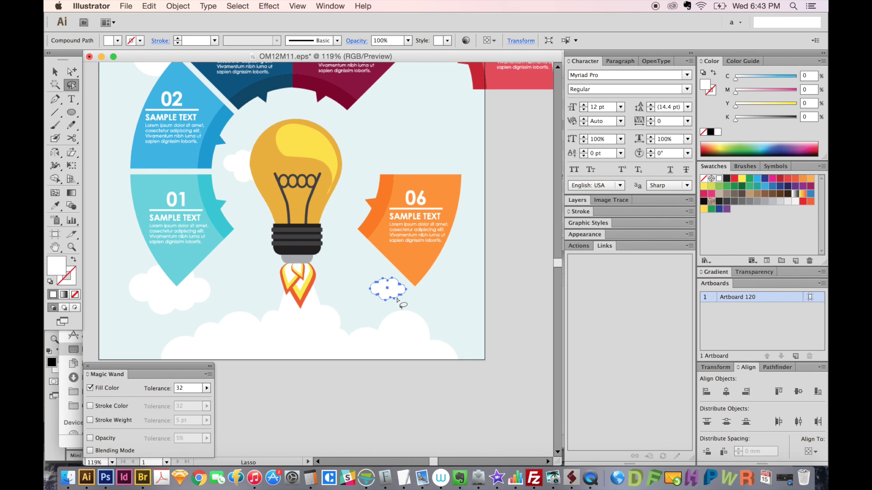
key("v")
left_click_drag(398, 296, 496, 274)
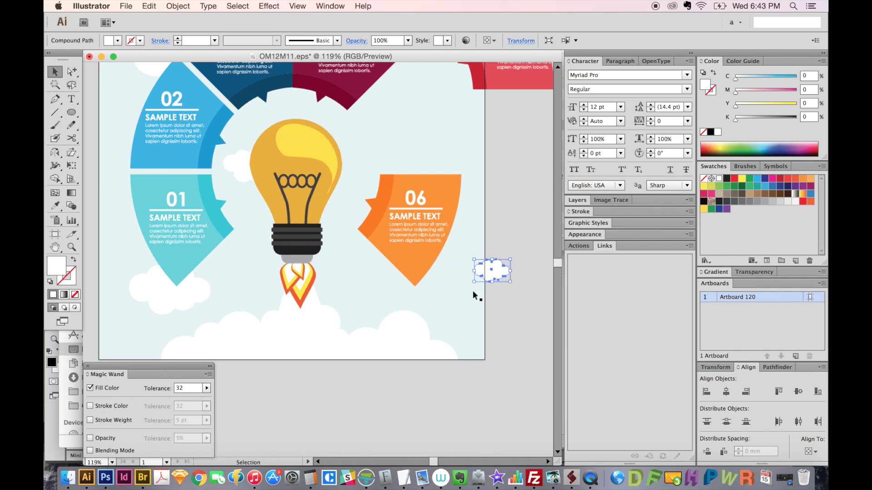
key("super+z")
key("super+z")
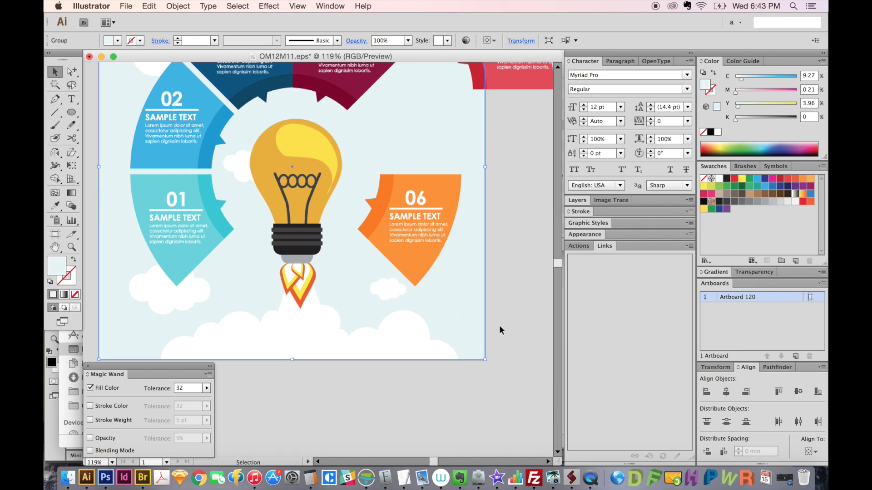
left_click(391, 289)
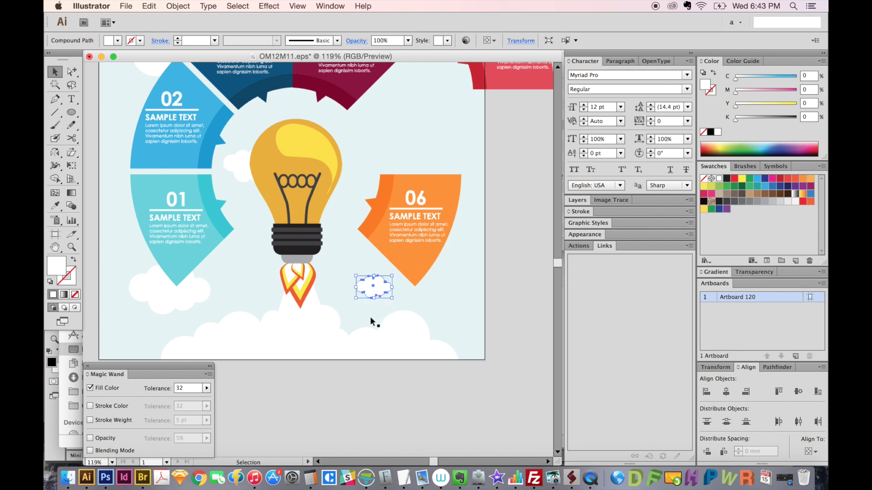
left_click_drag(408, 210, 437, 333)
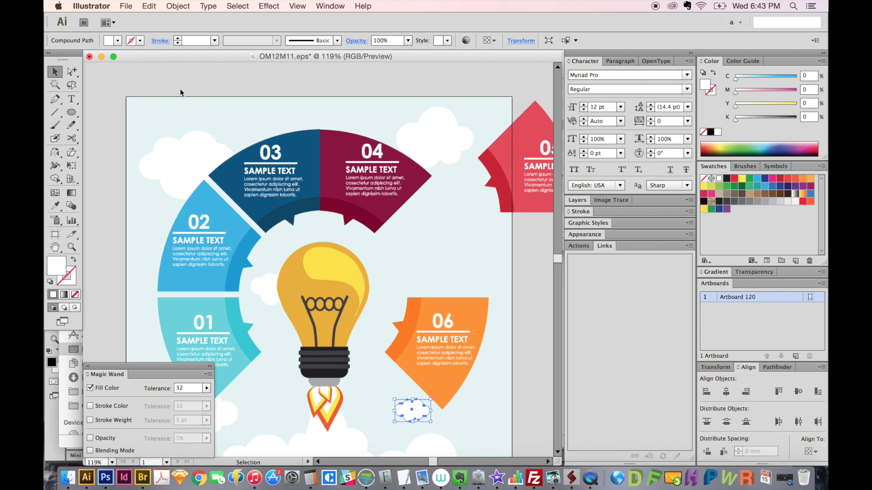
Step: Shift the 05 number and SAMPLE TEXT block slightly left within the red shape
scroll(474, 191, "right", 3)
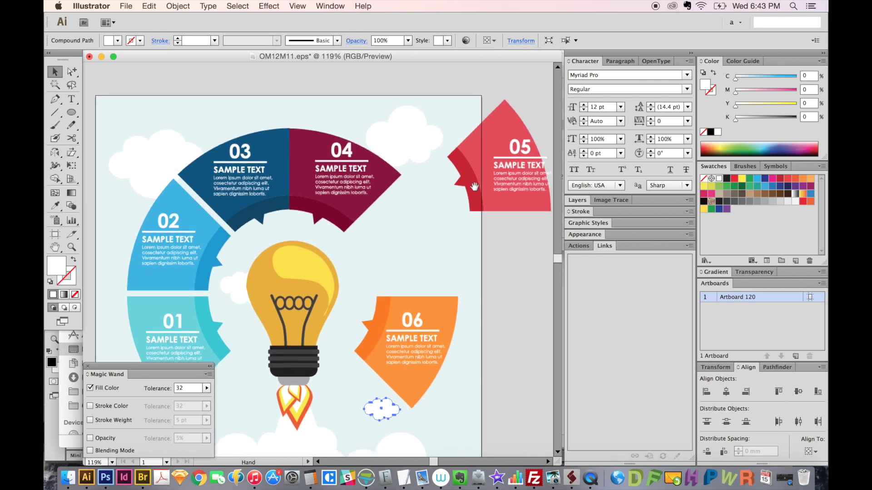
left_click(514, 161)
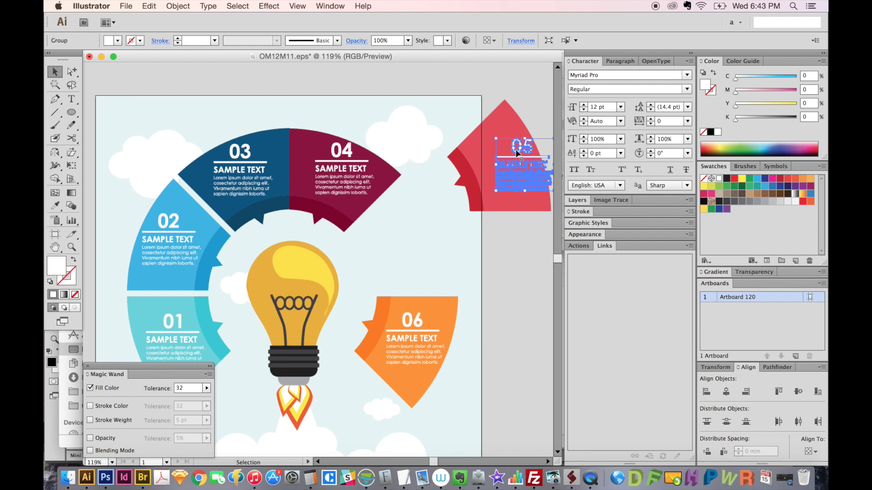
left_click_drag(506, 183, 491, 181)
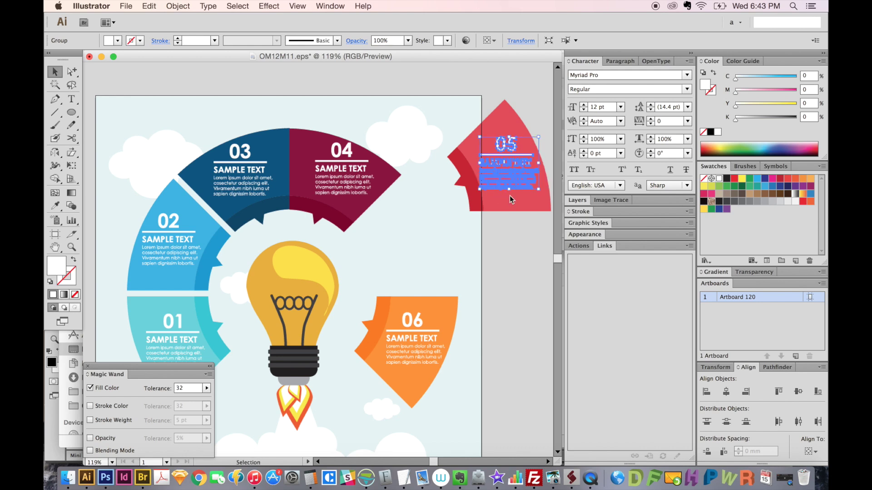